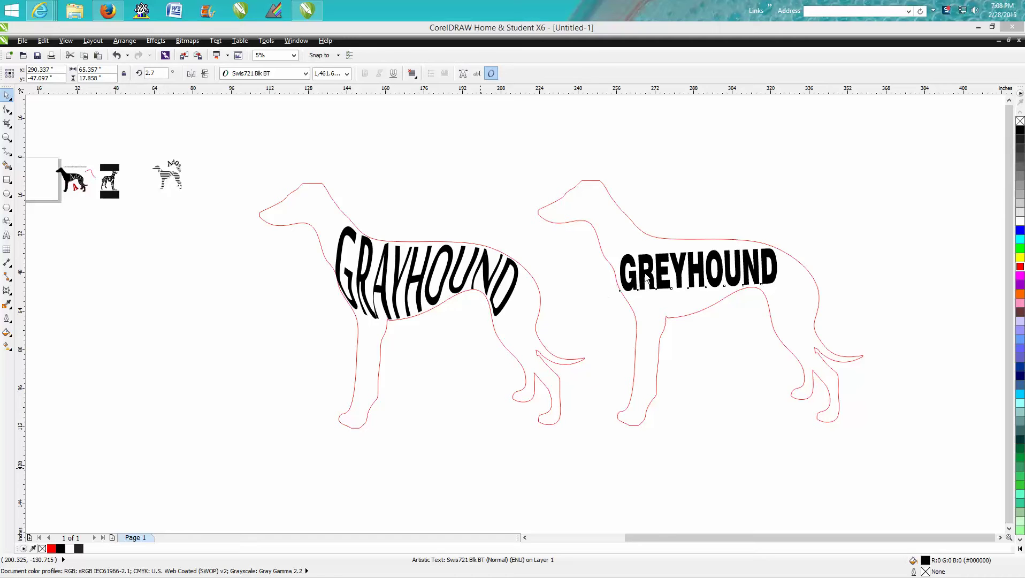
Step: Apply an envelope to the GREYHOUND text on the second dog and curve its top edge up toward the back line
{"action": "left_click", "coordinate": [649, 275]}
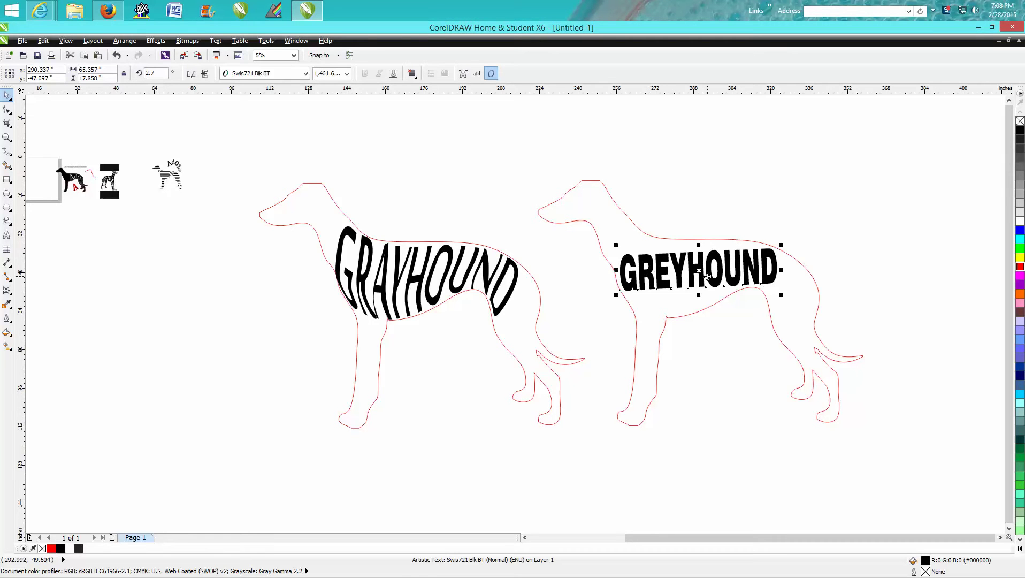
{"action": "mouse_move", "coordinate": [698, 272]}
{"action": "left_mouse_down"}
{"action": "mouse_move", "coordinate": [730, 195]}
{"action": "mouse_move", "coordinate": [699, 270]}
{"action": "left_mouse_up"}
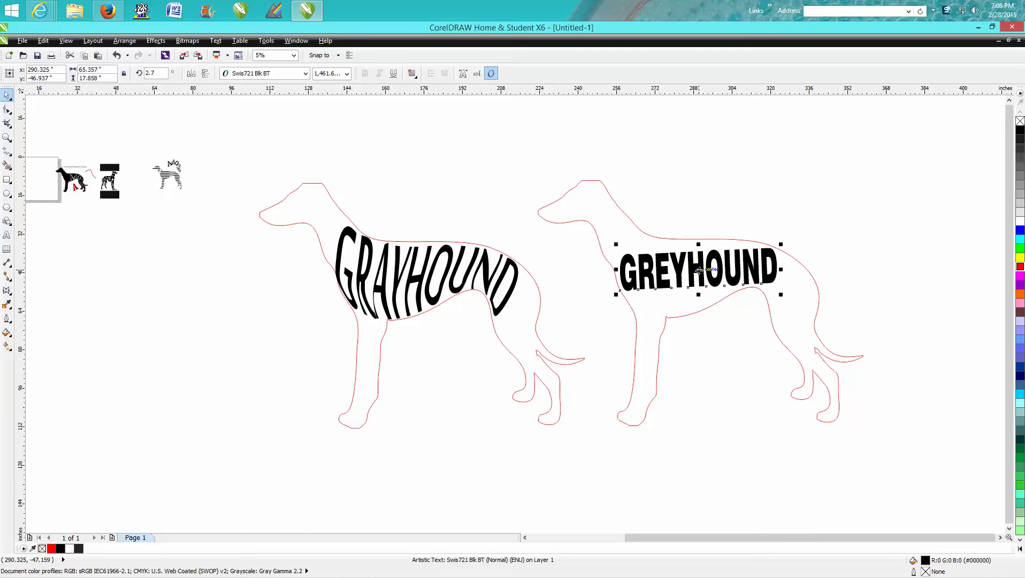
{"action": "left_click", "coordinate": [10, 295]}
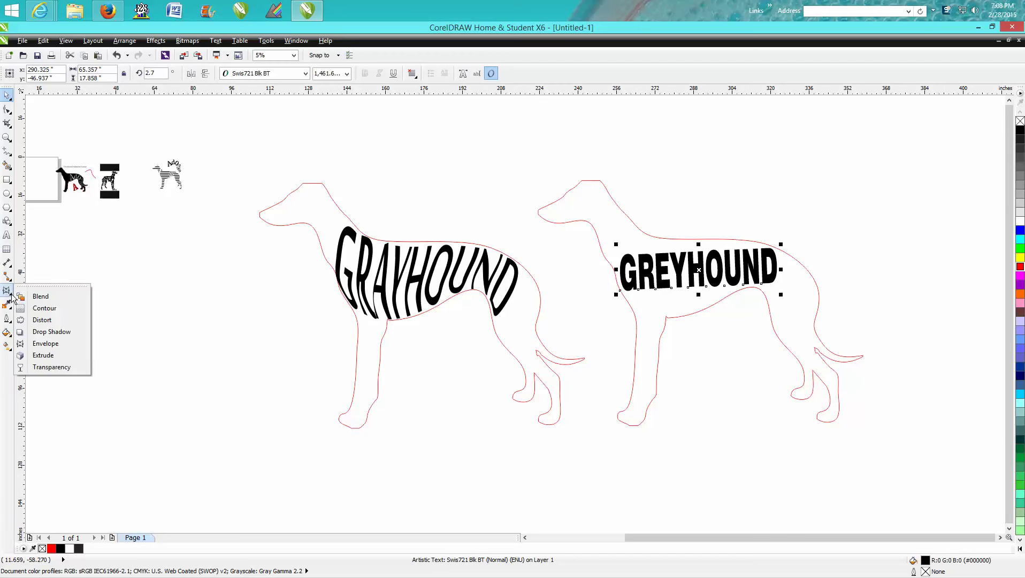
{"action": "left_click", "coordinate": [46, 344]}
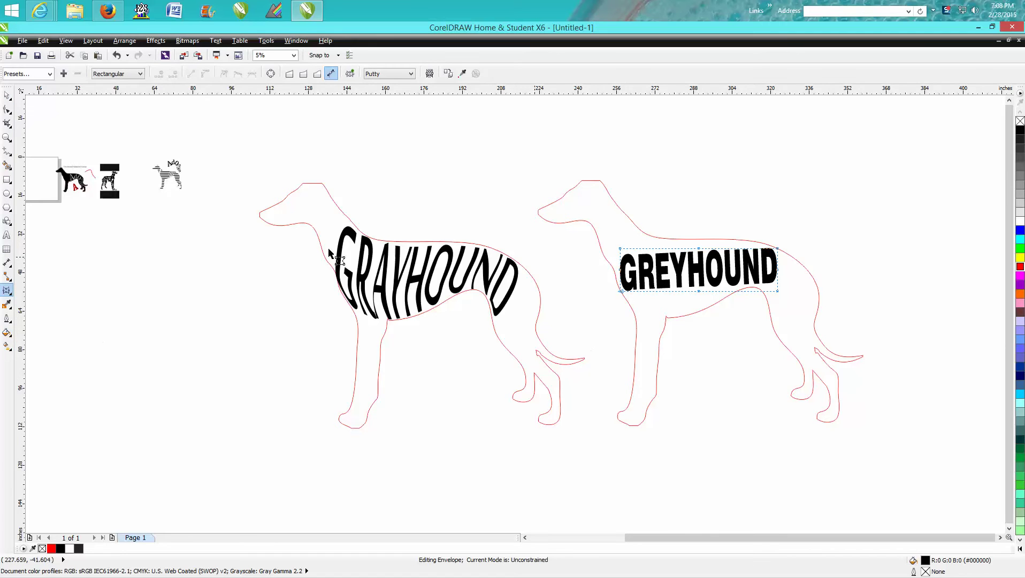
{"action": "left_click", "coordinate": [6, 138]}
{"action": "left_click_drag", "start_coordinate": [594, 211], "coordinate": [961, 403]}
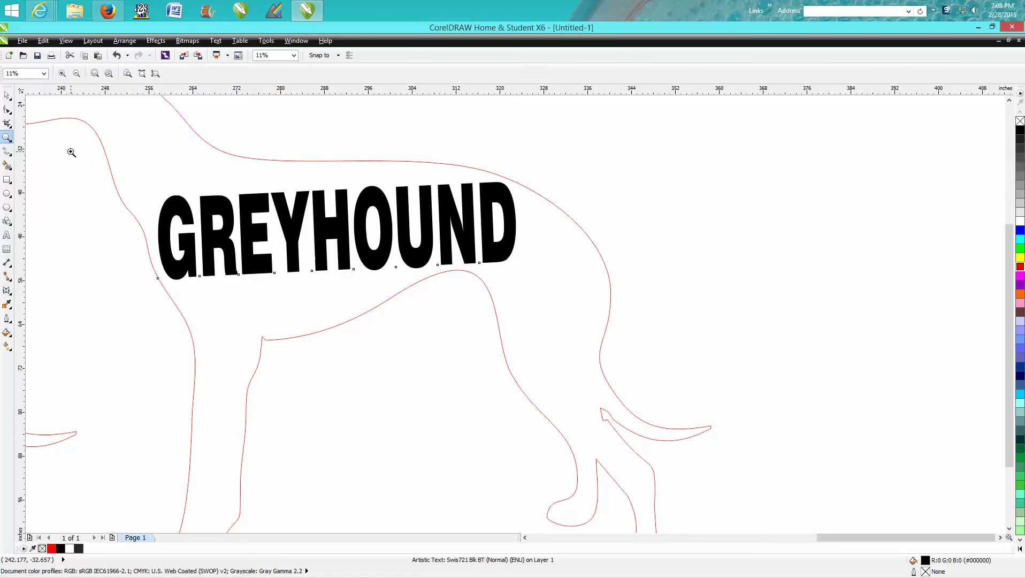
{"action": "left_click", "coordinate": [7, 95]}
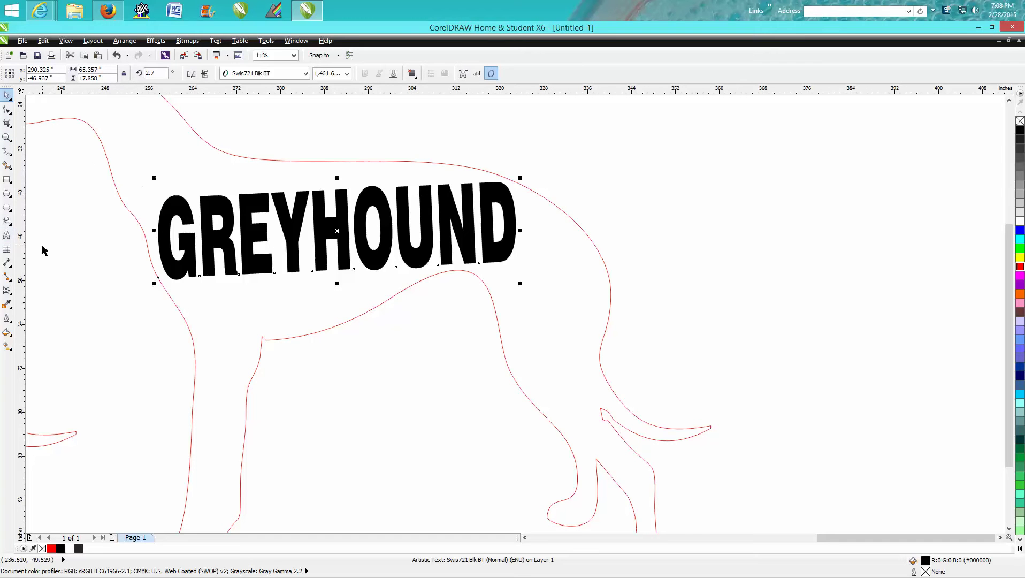
{"action": "left_click", "coordinate": [7, 291]}
{"action": "left_click_drag", "start_coordinate": [336, 182], "coordinate": [339, 164]}
{"action": "left_click_drag", "start_coordinate": [455, 184], "coordinate": [465, 165]}
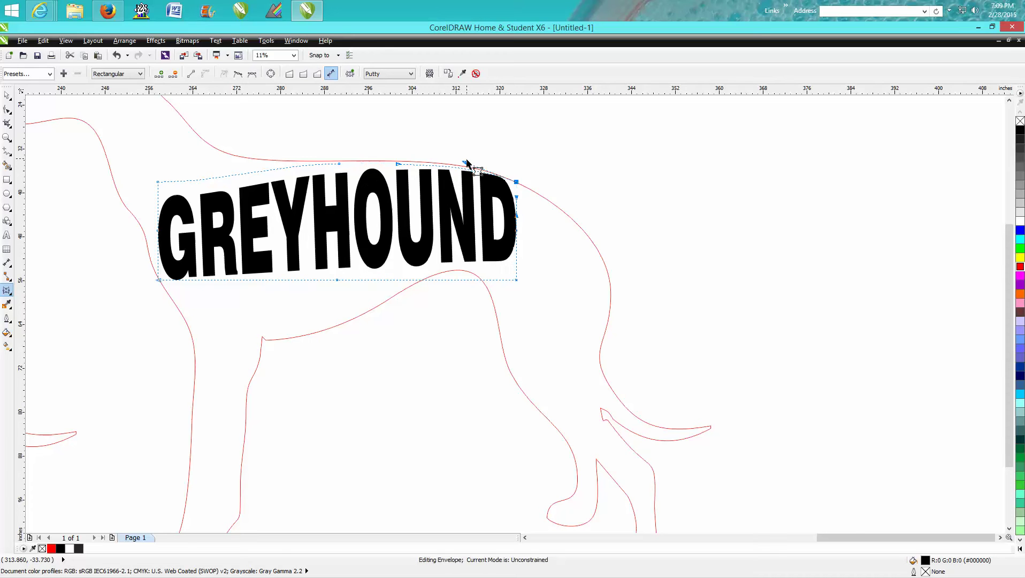
Step: Move the envelope's top-left, middle-left and bottom-left nodes out to the dog's chest outline
{"action": "left_click_drag", "start_coordinate": [158, 182], "coordinate": [122, 182]}
{"action": "left_click_drag", "start_coordinate": [154, 231], "coordinate": [146, 234]}
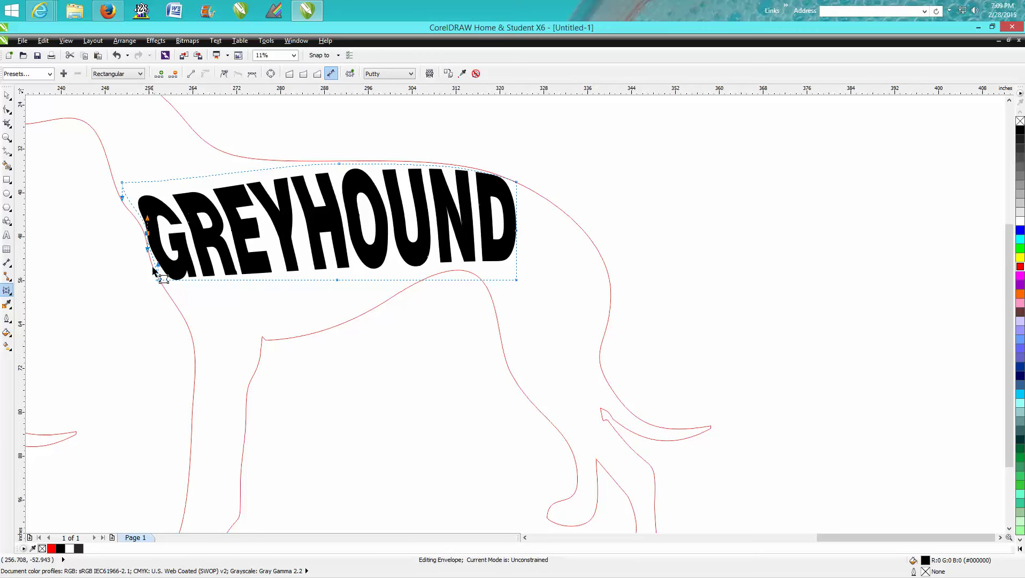
{"action": "left_click_drag", "start_coordinate": [158, 279], "coordinate": [166, 283]}
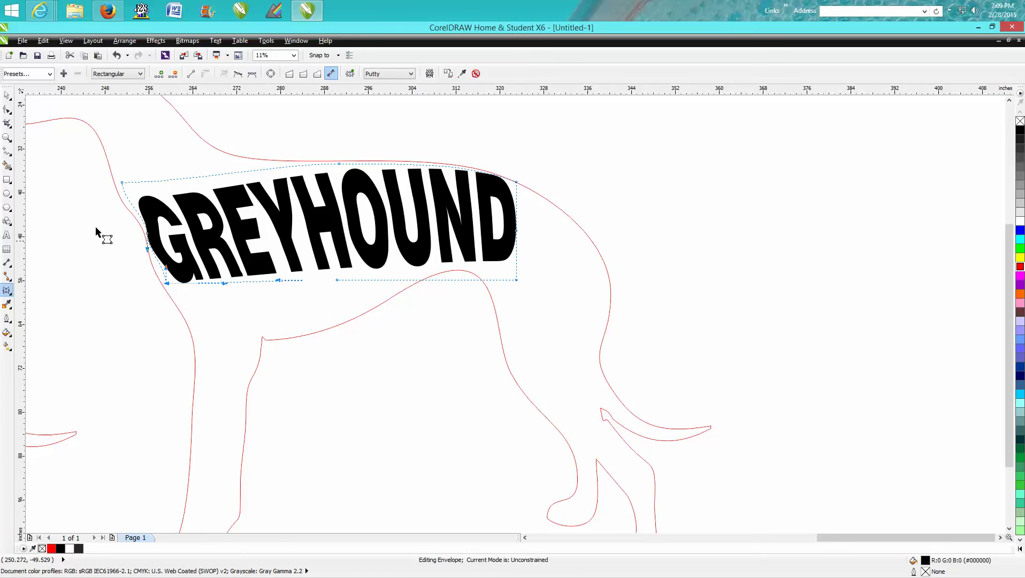
Step: Angle the curve handles on the envelope's left edge beside the G so the edge follows the chest outline
{"action": "left_click", "coordinate": [7, 138]}
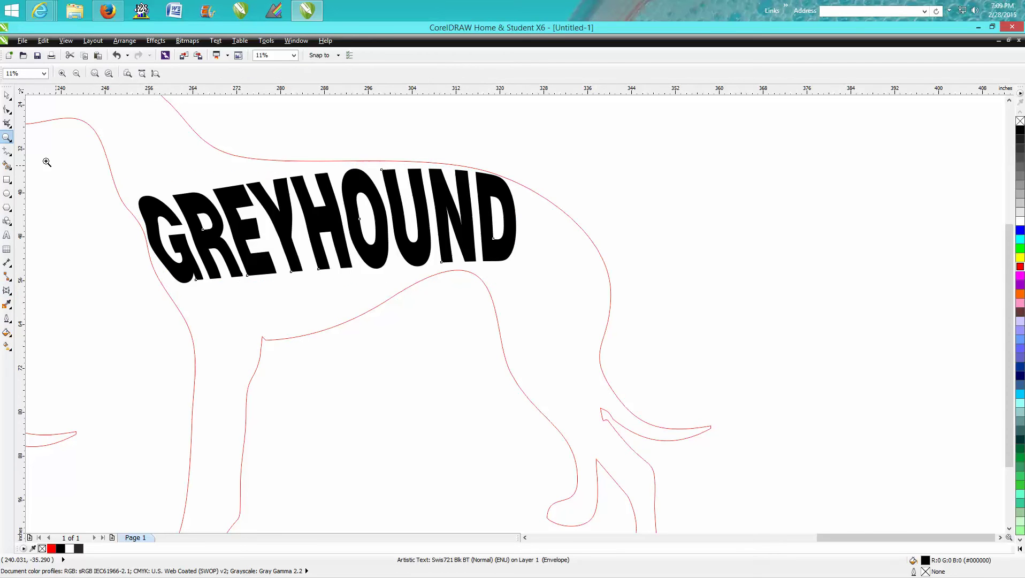
{"action": "left_click_drag", "start_coordinate": [79, 167], "coordinate": [474, 317]}
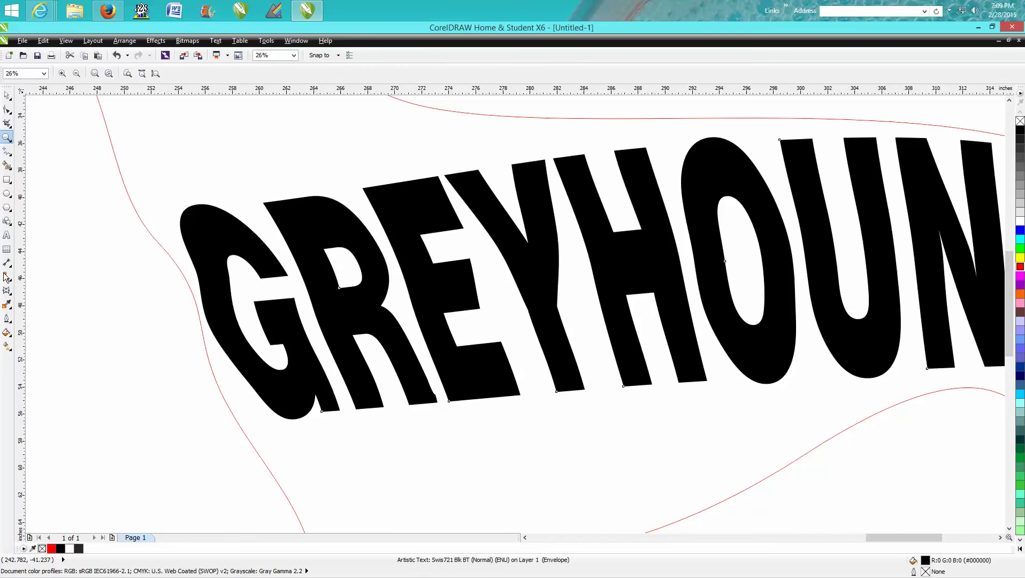
{"action": "left_click", "coordinate": [7, 289]}
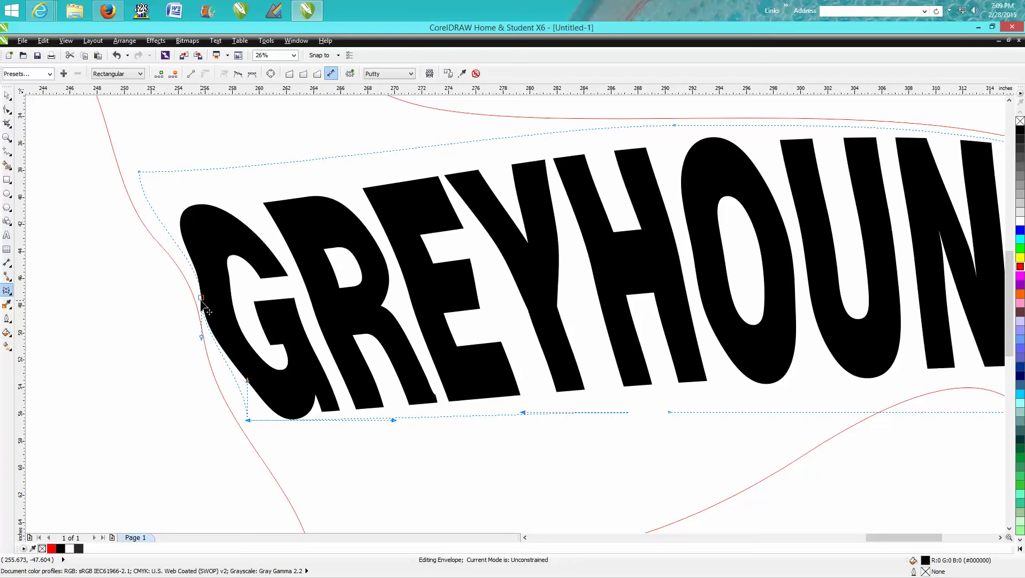
{"action": "left_click", "coordinate": [201, 298]}
{"action": "left_click_drag", "start_coordinate": [201, 262], "coordinate": [189, 259]}
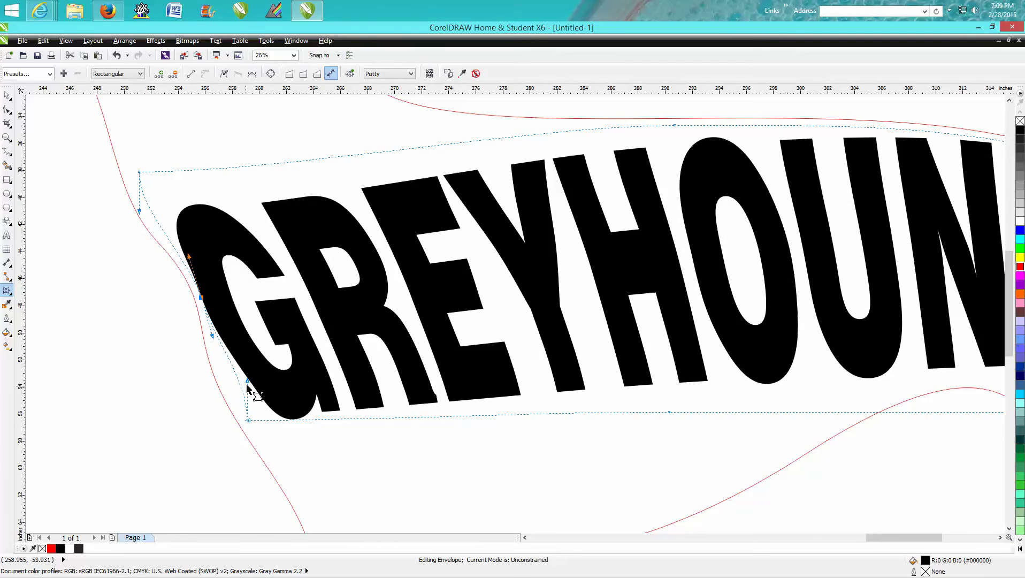
{"action": "left_click_drag", "start_coordinate": [248, 381], "coordinate": [220, 380]}
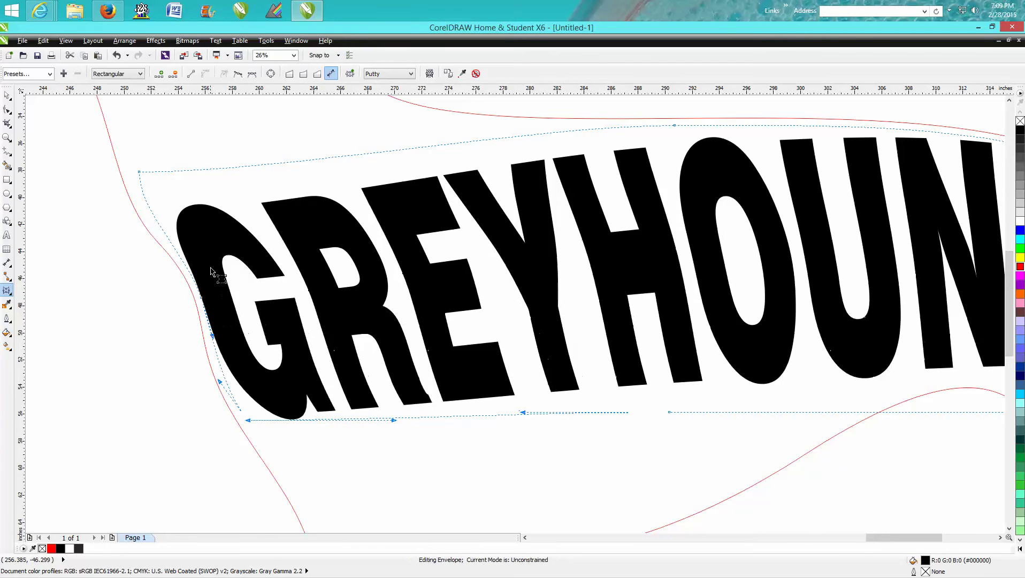
Step: Add a node on the upper part of the envelope's left edge and pull it out to the chest outline
{"action": "right_click", "coordinate": [162, 229]}
{"action": "left_click", "coordinate": [183, 237]}
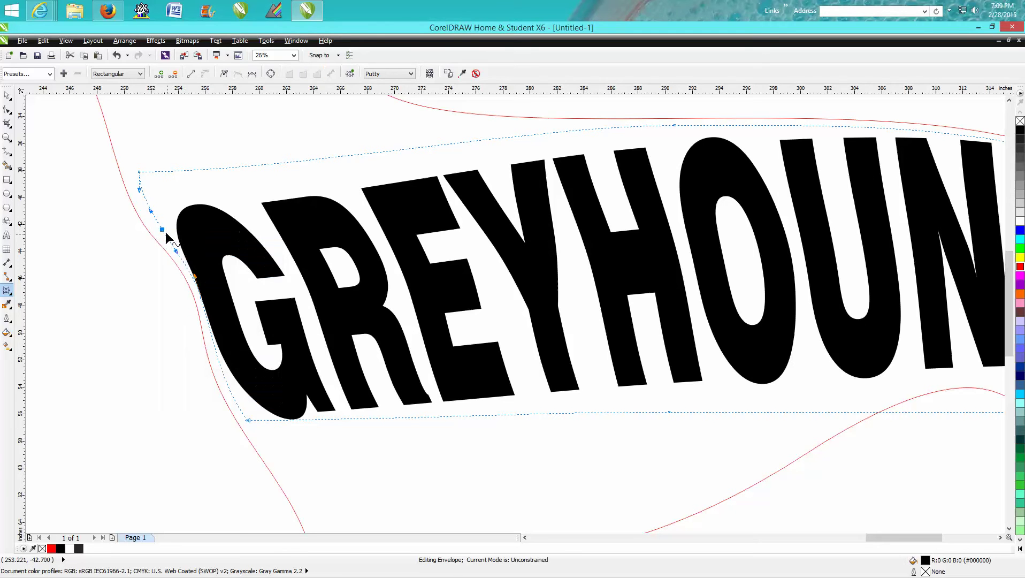
{"action": "left_click_drag", "start_coordinate": [162, 229], "coordinate": [145, 215]}
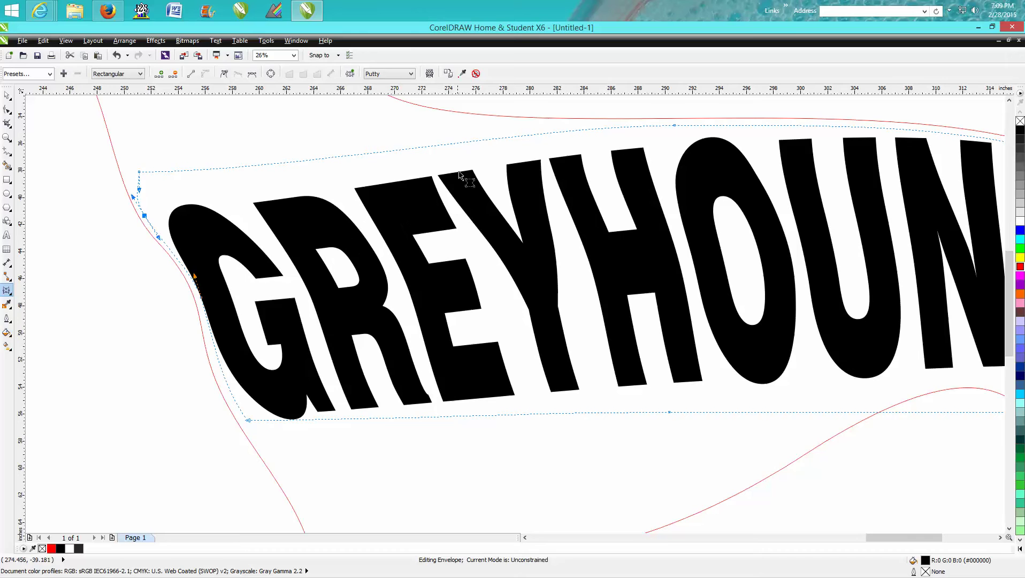
Step: Add a node on the envelope's top edge above the E and raise it to fill the shoulder area, adjusting its curve
{"action": "right_click", "coordinate": [438, 145]}
{"action": "left_click", "coordinate": [431, 147]}
{"action": "right_click", "coordinate": [431, 147]}
{"action": "left_click", "coordinate": [464, 152]}
{"action": "left_click_drag", "start_coordinate": [432, 147], "coordinate": [430, 109]}
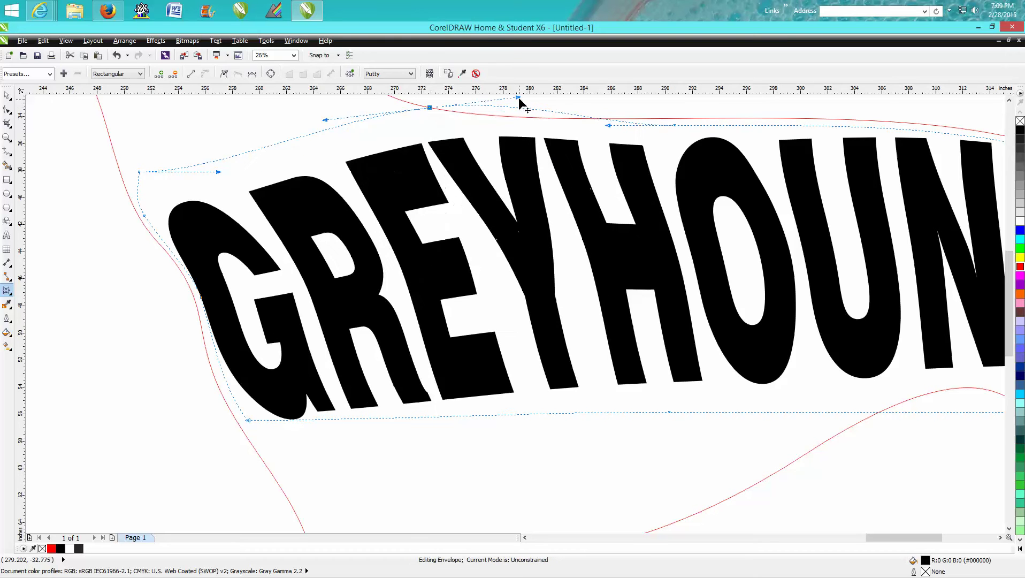
{"action": "left_click_drag", "start_coordinate": [518, 98], "coordinate": [514, 137]}
{"action": "left_click_drag", "start_coordinate": [429, 116], "coordinate": [430, 100]}
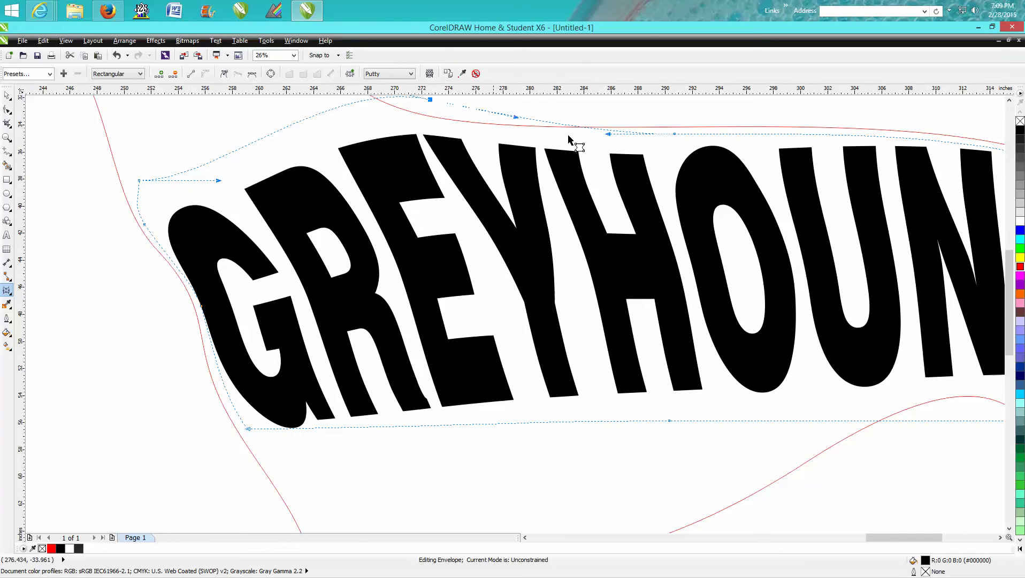
Step: Pull the envelope's bottom middle node down past the top of the front leg and curve the bottom edge along the belly line
{"action": "scroll", "coordinate": [612, 139], "scroll_direction": "down", "scroll_amount": 2}
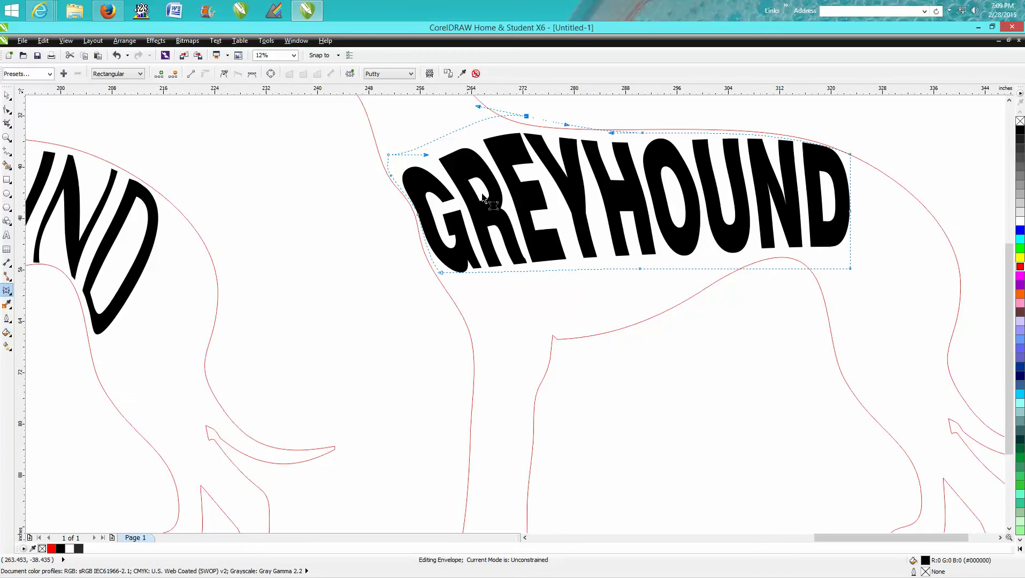
{"action": "left_click_drag", "start_coordinate": [640, 270], "coordinate": [581, 331]}
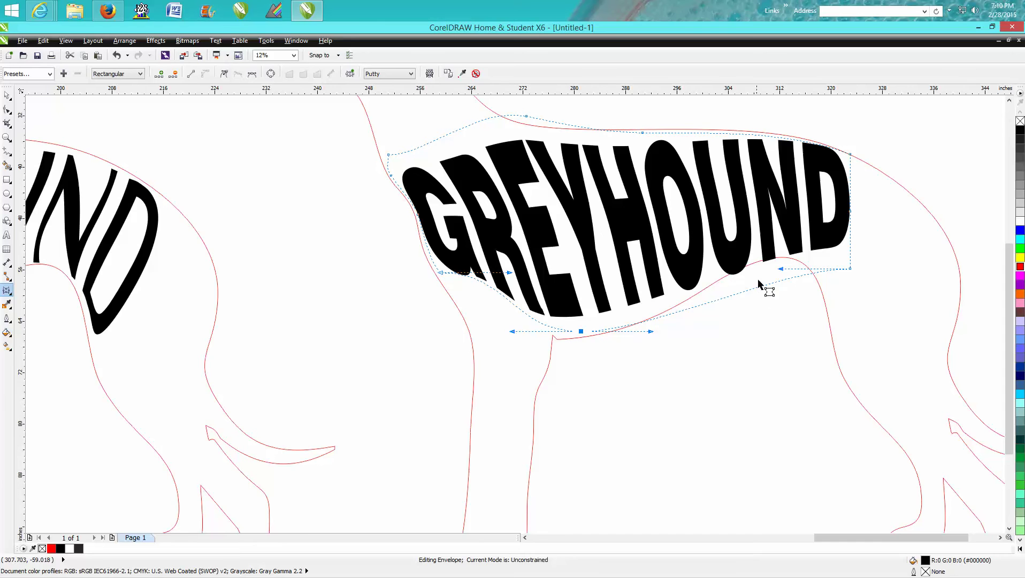
{"action": "left_click_drag", "start_coordinate": [781, 268], "coordinate": [784, 243]}
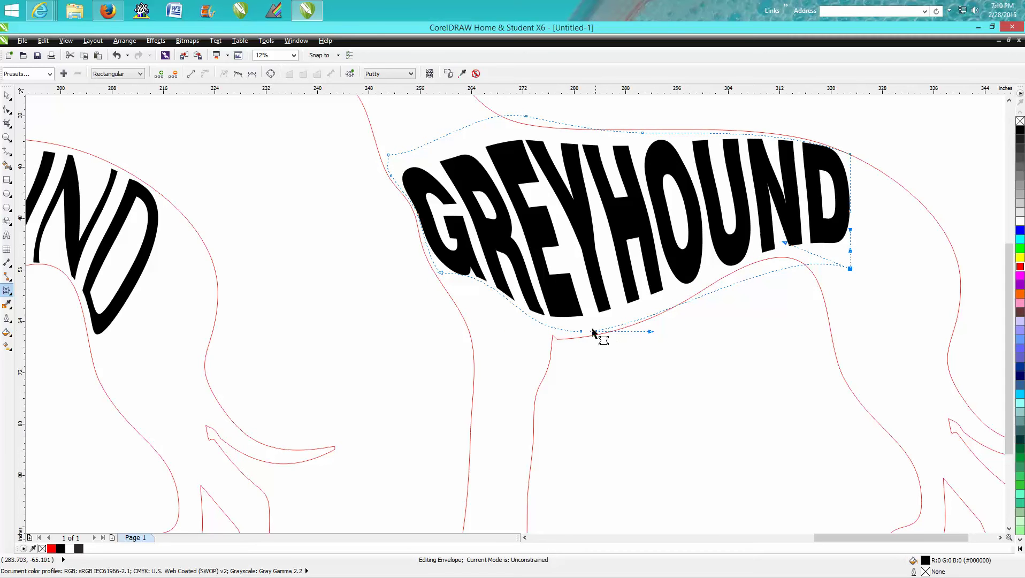
{"action": "left_click_drag", "start_coordinate": [582, 333], "coordinate": [580, 351]}
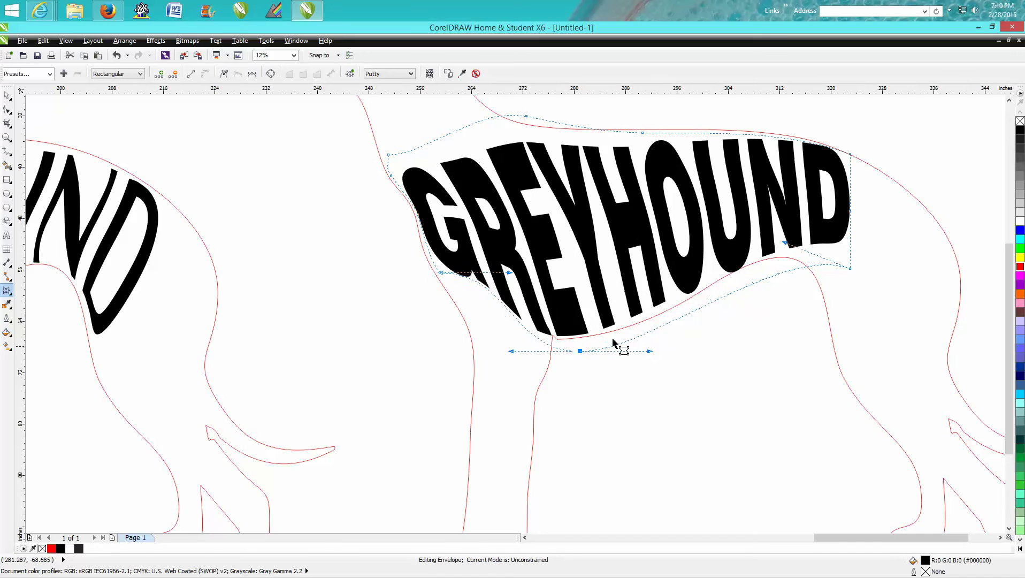
{"action": "left_click_drag", "start_coordinate": [649, 352], "coordinate": [657, 347]}
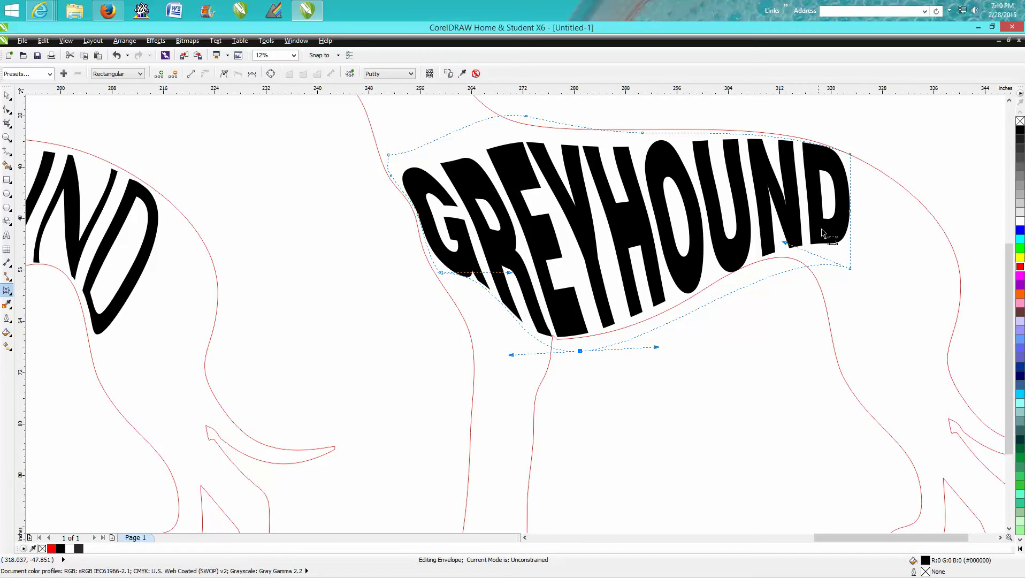
Step: Lower the envelope's bottom-right corner below the D and bend the adjoining bottom edge up along the belly arch
{"action": "left_click_drag", "start_coordinate": [851, 266], "coordinate": [849, 309]}
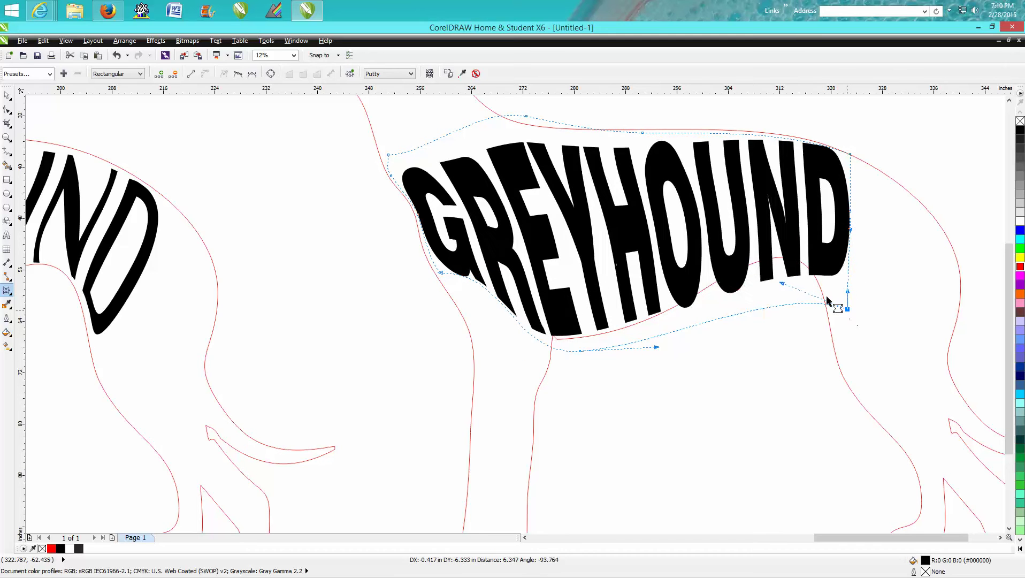
{"action": "left_click_drag", "start_coordinate": [781, 285], "coordinate": [789, 196]}
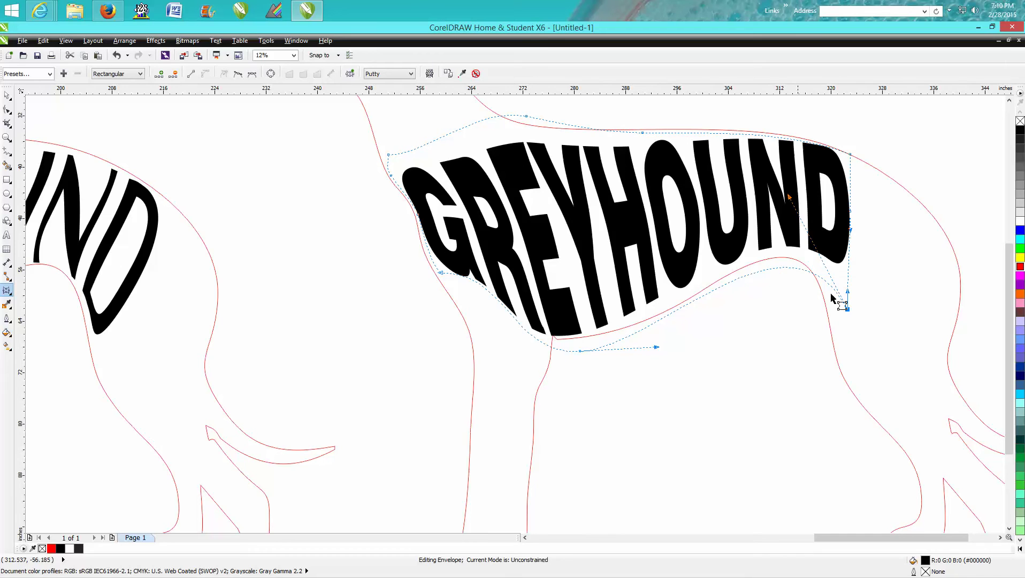
{"action": "left_click_drag", "start_coordinate": [847, 308], "coordinate": [851, 320]}
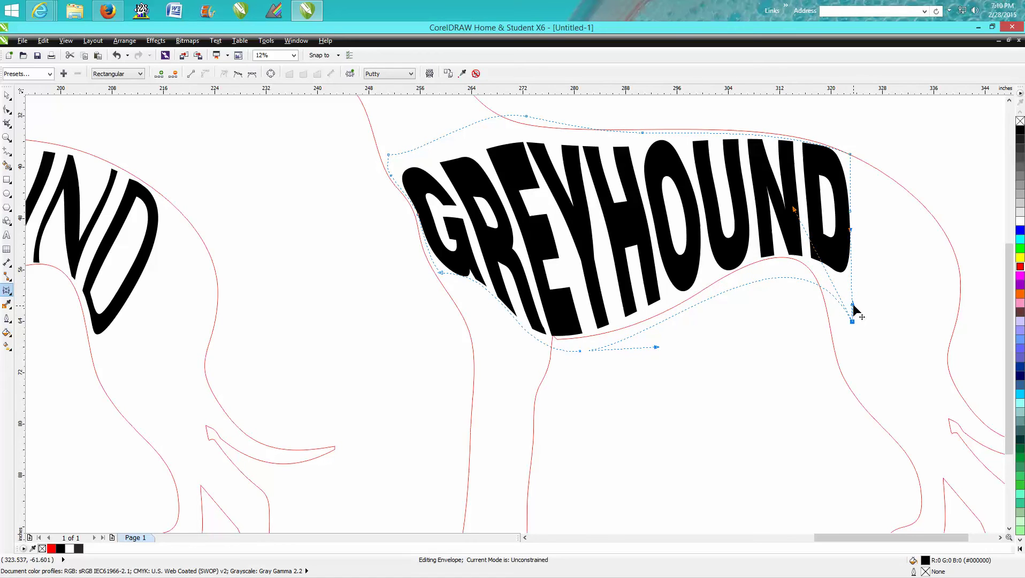
Step: Raise the middle node of the envelope's top edge to the back line and reshape the curve above the E toward the neck
{"action": "left_click_drag", "start_coordinate": [643, 134], "coordinate": [643, 125]}
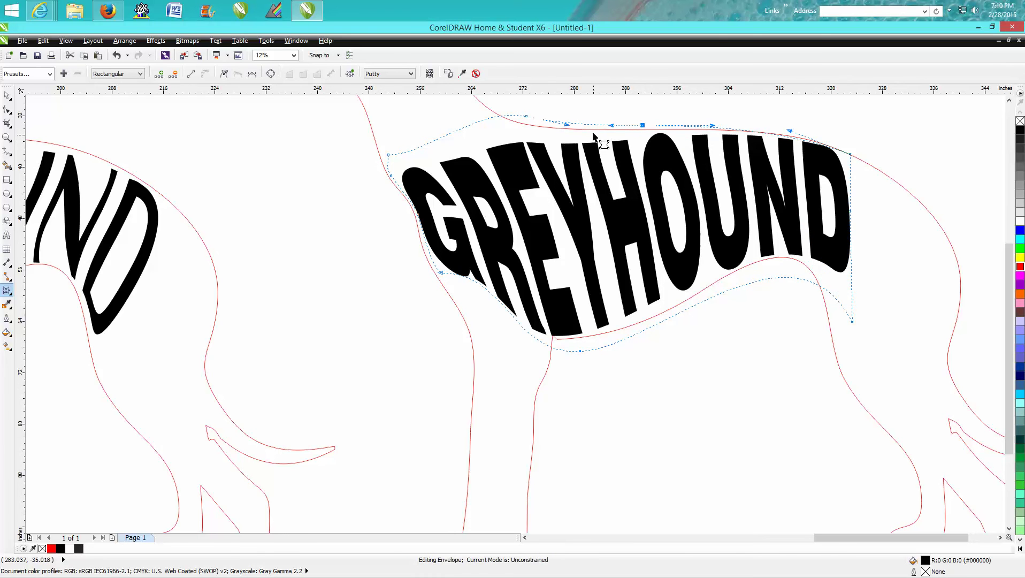
{"action": "left_click_drag", "start_coordinate": [611, 126], "coordinate": [603, 120]}
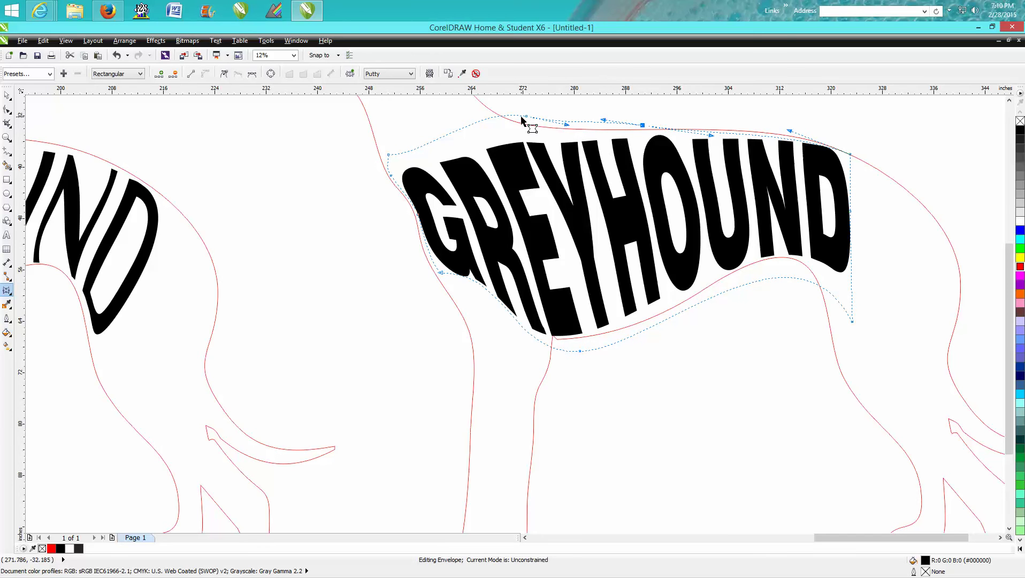
{"action": "left_click_drag", "start_coordinate": [524, 120], "coordinate": [551, 130]}
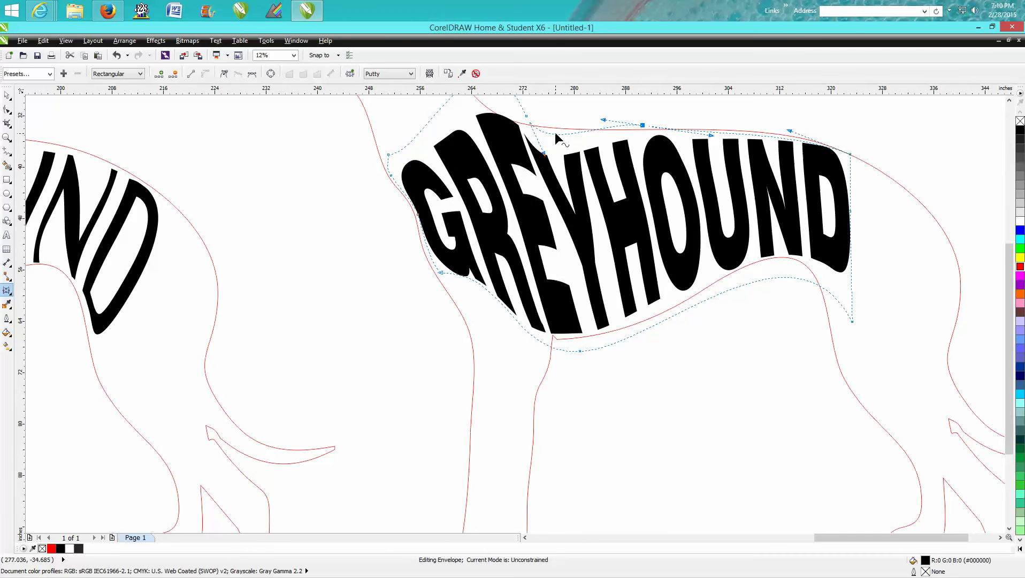
{"action": "scroll", "coordinate": [551, 130], "scroll_direction": "down", "scroll_amount": 1}
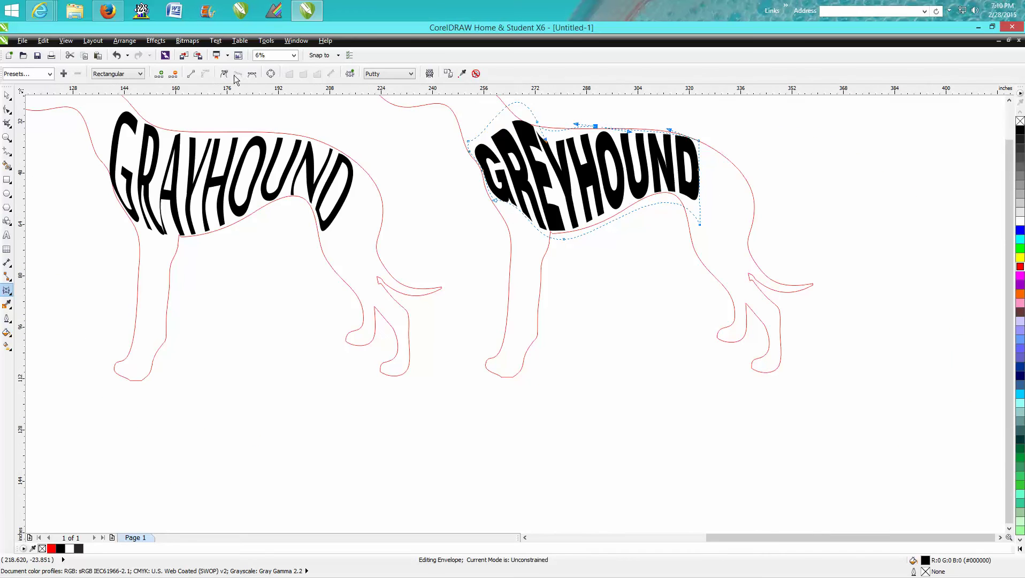
{"action": "left_click", "coordinate": [115, 55]}
{"action": "left_click_drag", "start_coordinate": [538, 126], "coordinate": [490, 99]}
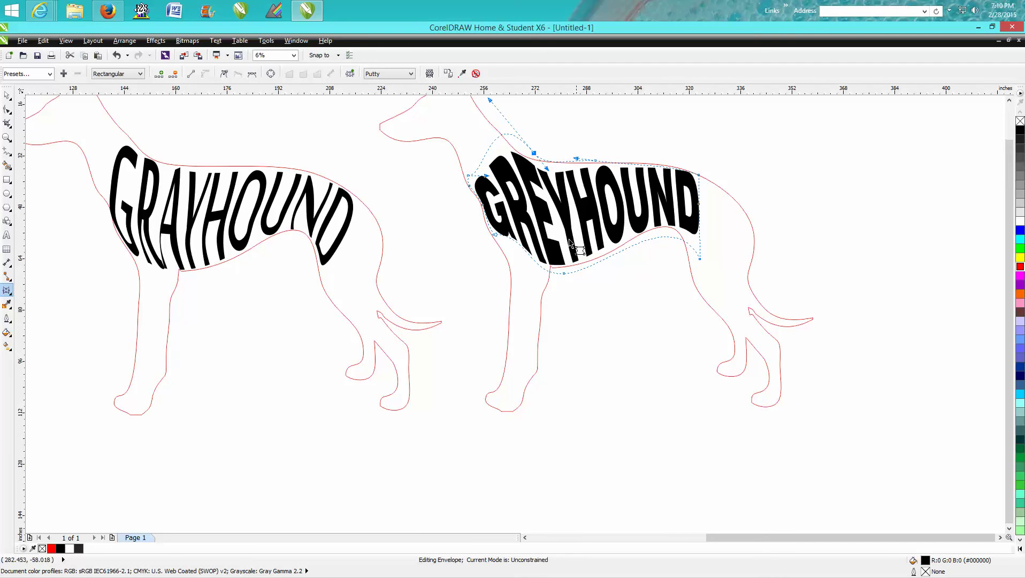
Step: Convert the enveloped GREYHOUND text to curves
{"action": "scroll", "coordinate": [644, 236], "scroll_direction": "down", "scroll_amount": 2}
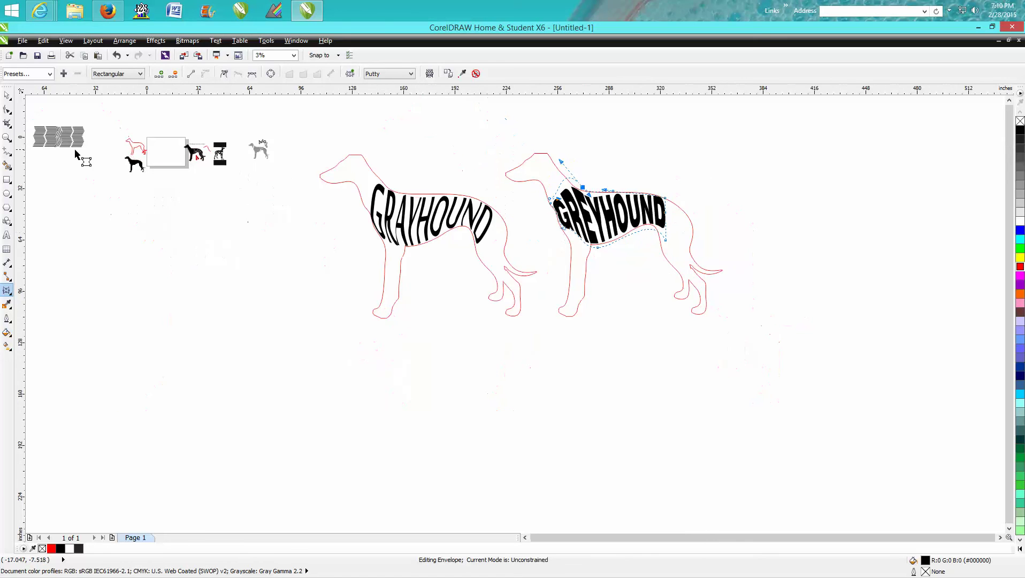
{"action": "left_click", "coordinate": [9, 137]}
{"action": "left_click_drag", "start_coordinate": [540, 168], "coordinate": [723, 298]}
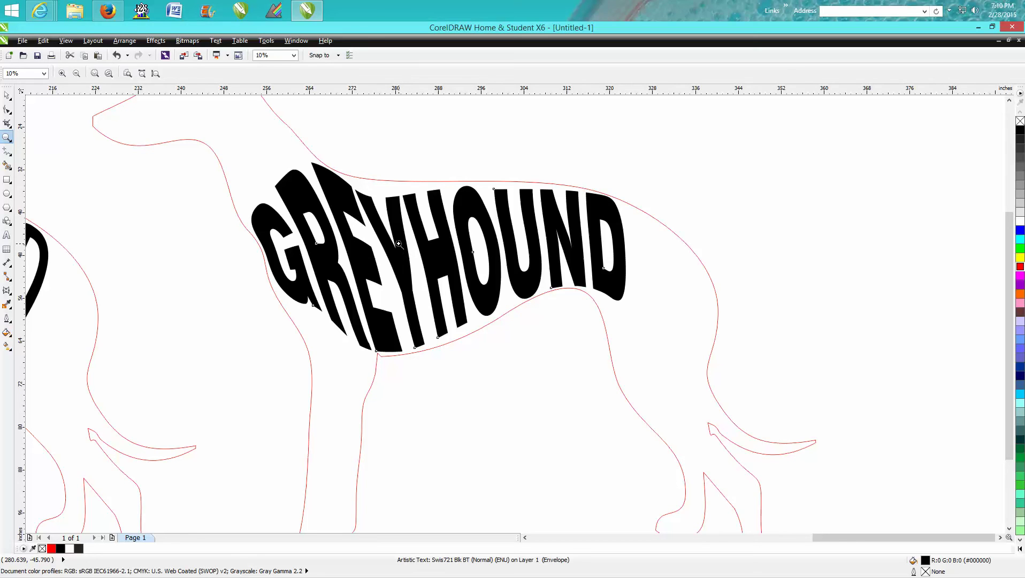
{"action": "left_click", "coordinate": [7, 95]}
{"action": "left_click", "coordinate": [130, 43]}
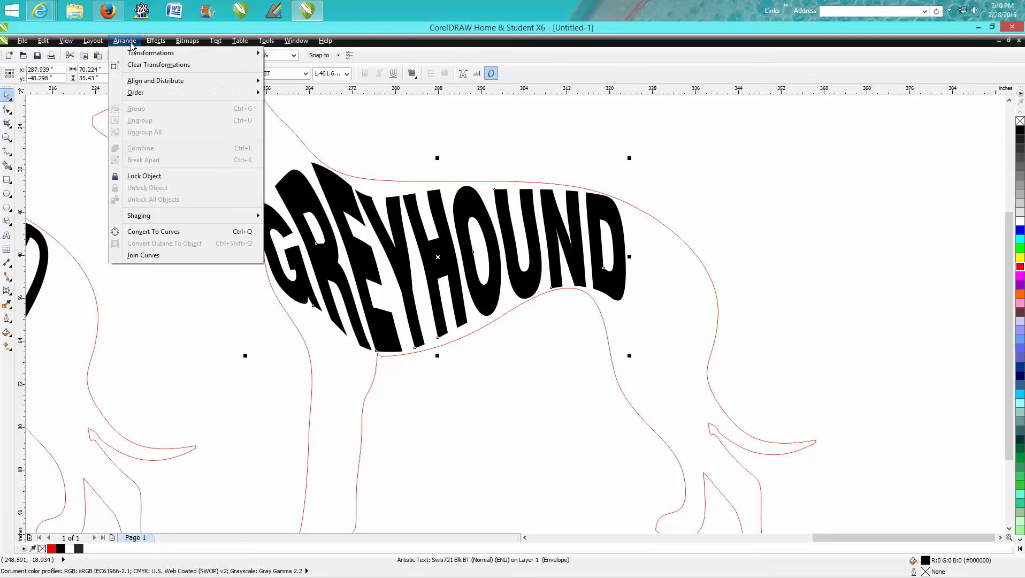
{"action": "left_click", "coordinate": [154, 231]}
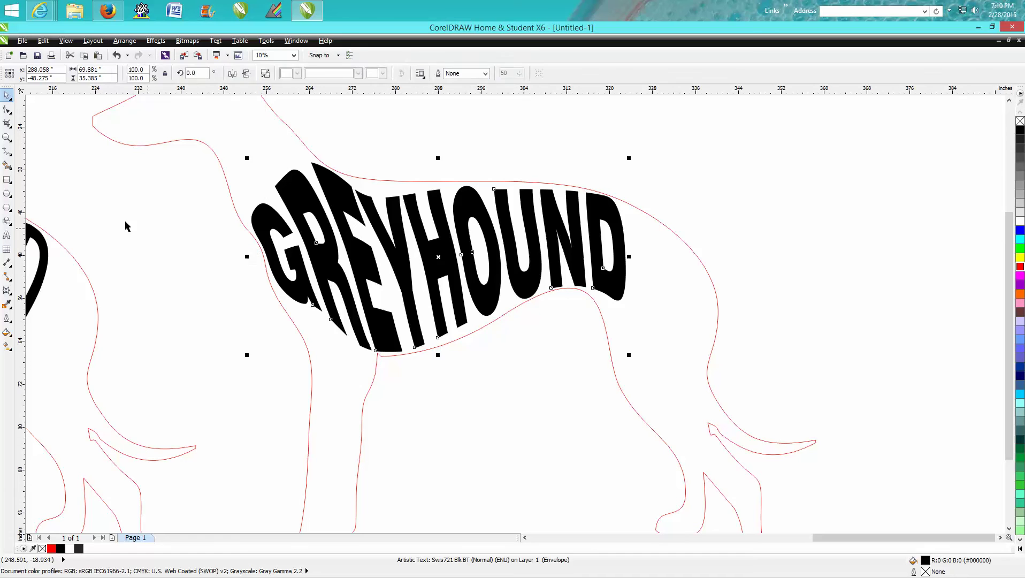
Step: Break the converted GREYHOUND curve apart into separate letter shapes
{"action": "key", "text": "Escape"}
{"action": "left_click", "coordinate": [437, 262]}
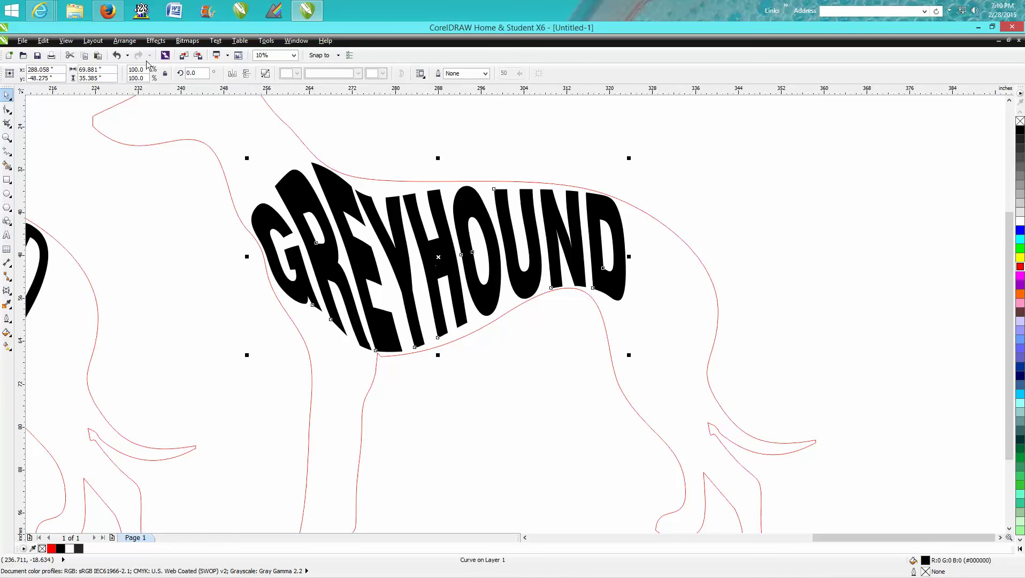
{"action": "left_click", "coordinate": [125, 45]}
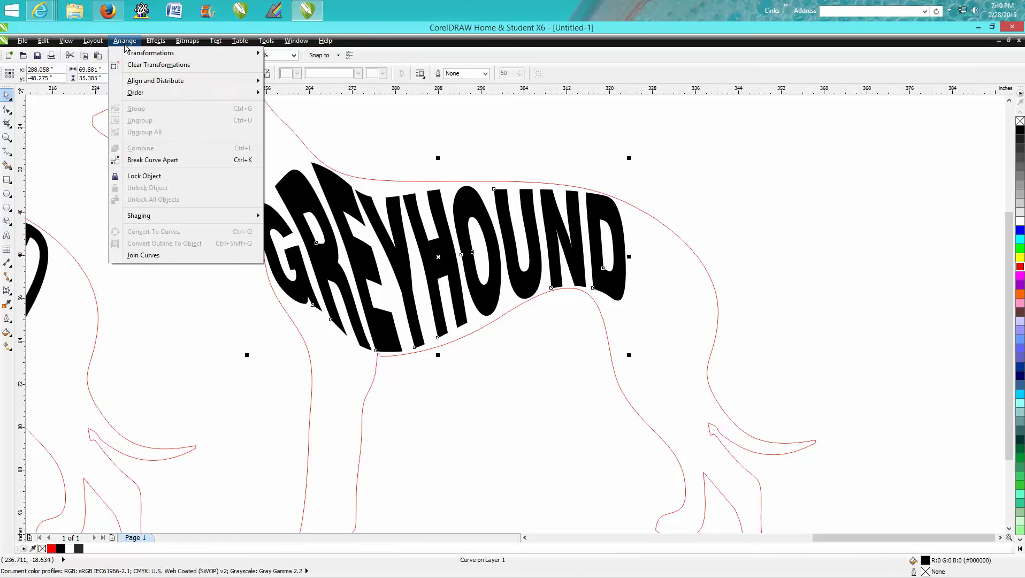
{"action": "left_click", "coordinate": [144, 161]}
Step: Raise the top nodes of the H's right stem to just under the greyhound's back line
{"action": "left_click", "coordinate": [431, 248]}
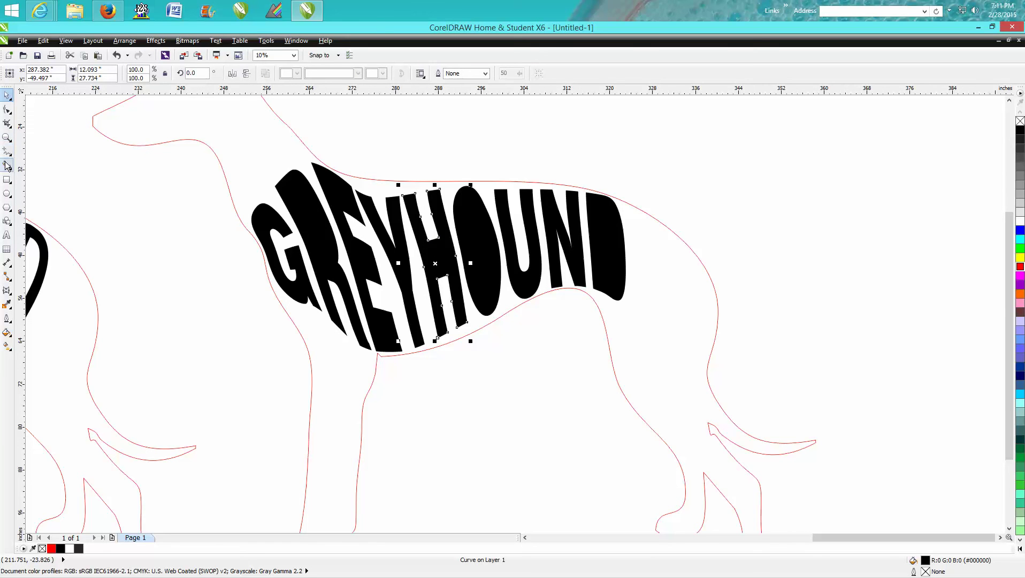
{"action": "left_click", "coordinate": [7, 137]}
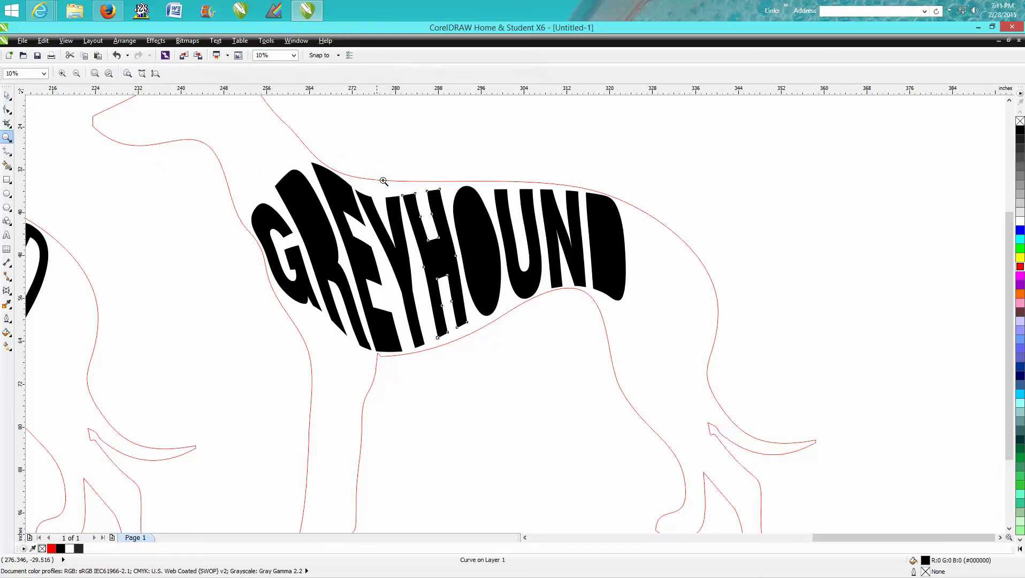
{"action": "left_click", "coordinate": [437, 261]}
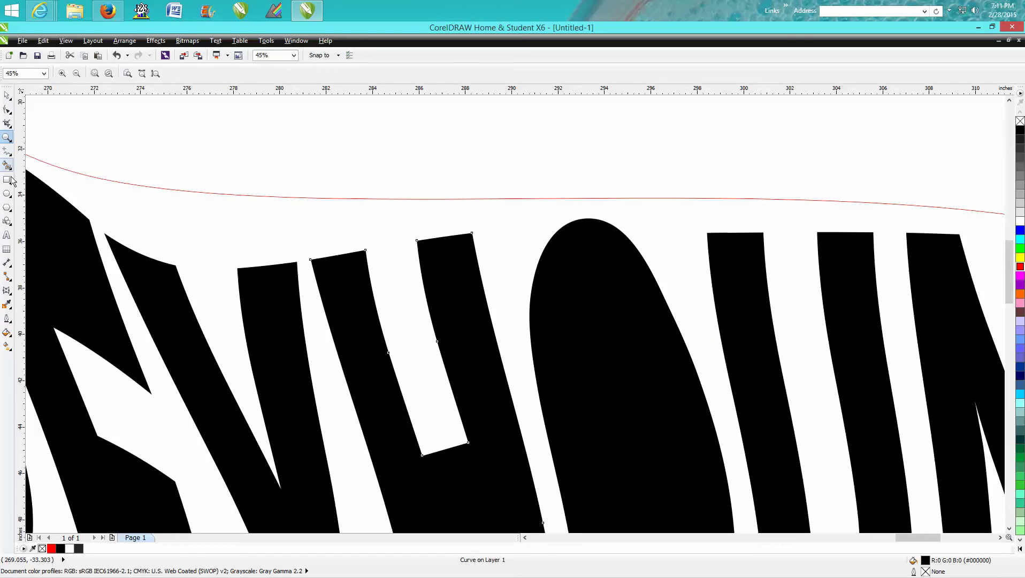
{"action": "left_click", "coordinate": [7, 110]}
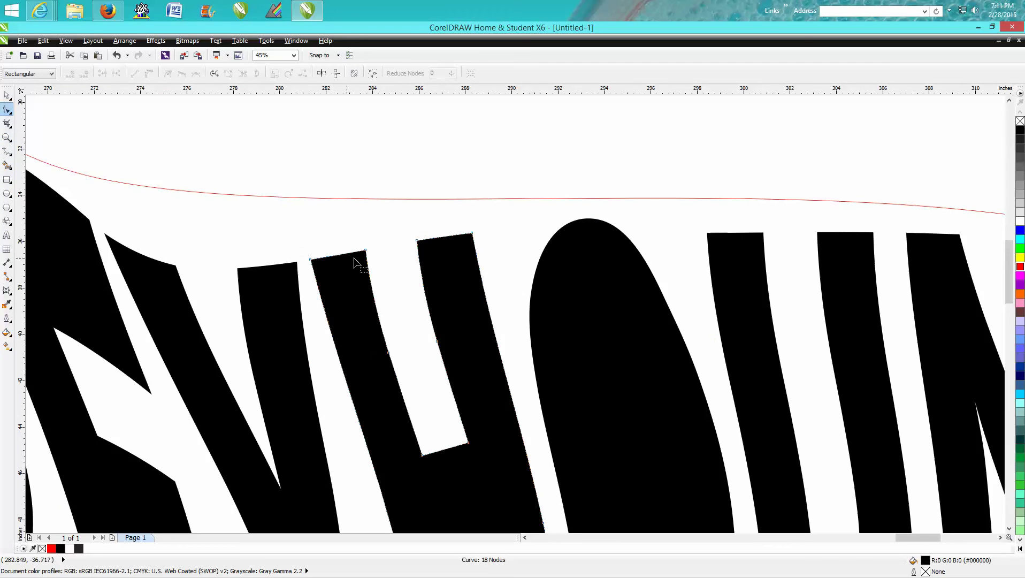
{"action": "left_click_drag", "start_coordinate": [405, 218], "coordinate": [536, 272]}
{"action": "left_click_drag", "start_coordinate": [472, 233], "coordinate": [400, 203]}
{"action": "left_click", "coordinate": [414, 210]}
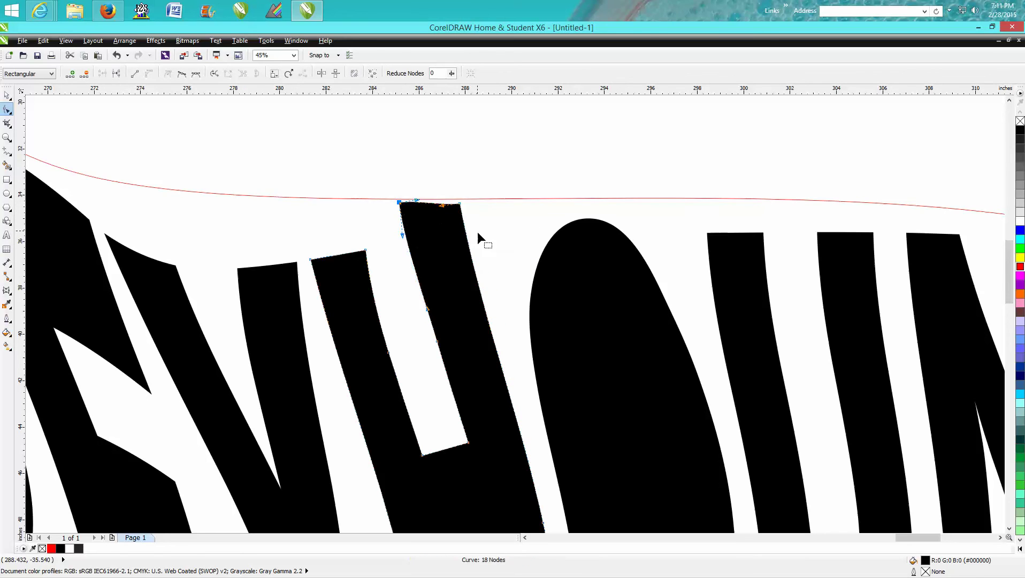
Step: Raise the top nodes of the H's left stem to the back line, adjust its upper-left corner, and deselect the letter
{"action": "left_click_drag", "start_coordinate": [298, 237], "coordinate": [356, 199]}
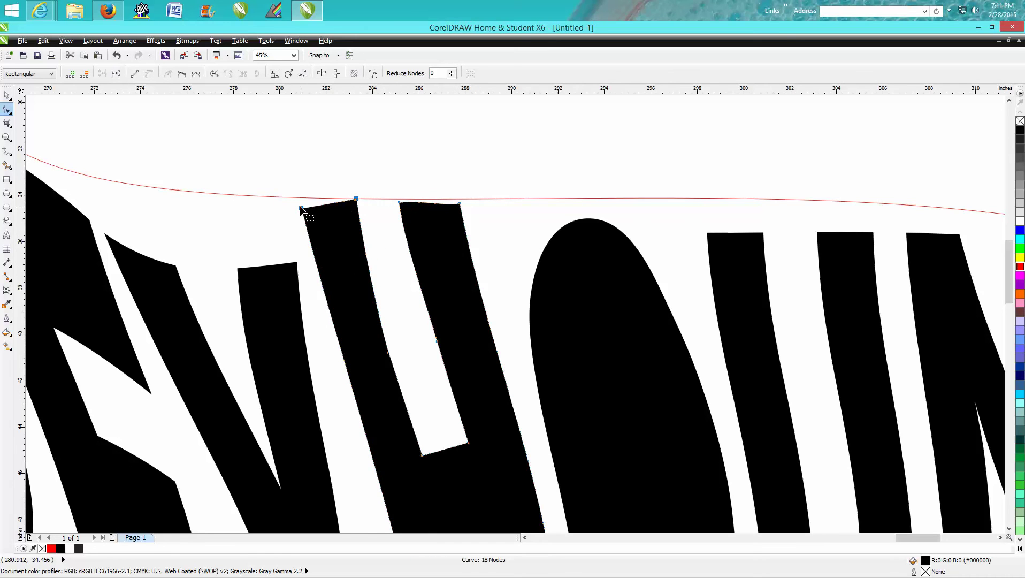
{"action": "left_click", "coordinate": [294, 203]}
{"action": "left_click_drag", "start_coordinate": [300, 209], "coordinate": [298, 198]}
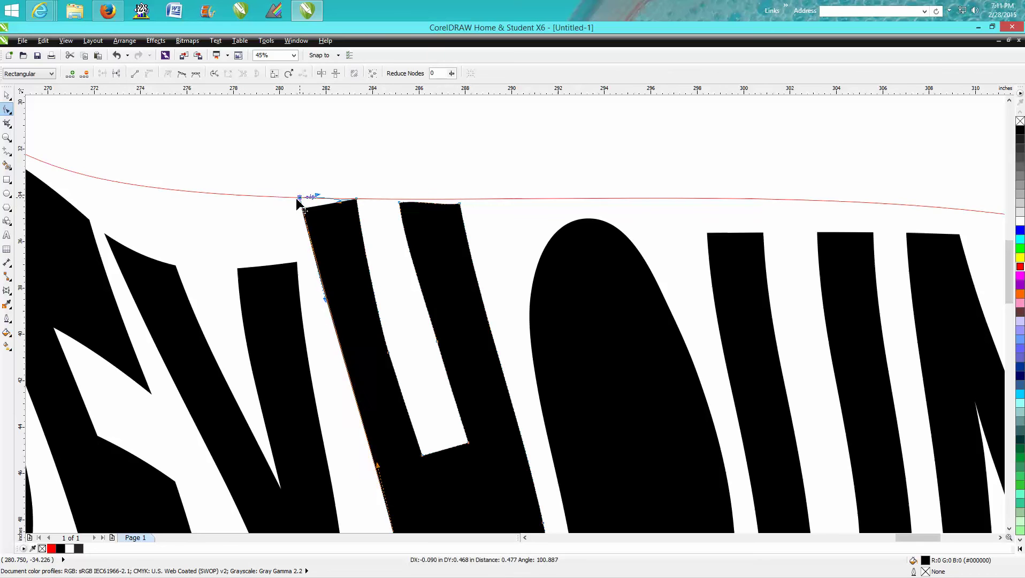
{"action": "left_click_drag", "start_coordinate": [356, 199], "coordinate": [302, 202]}
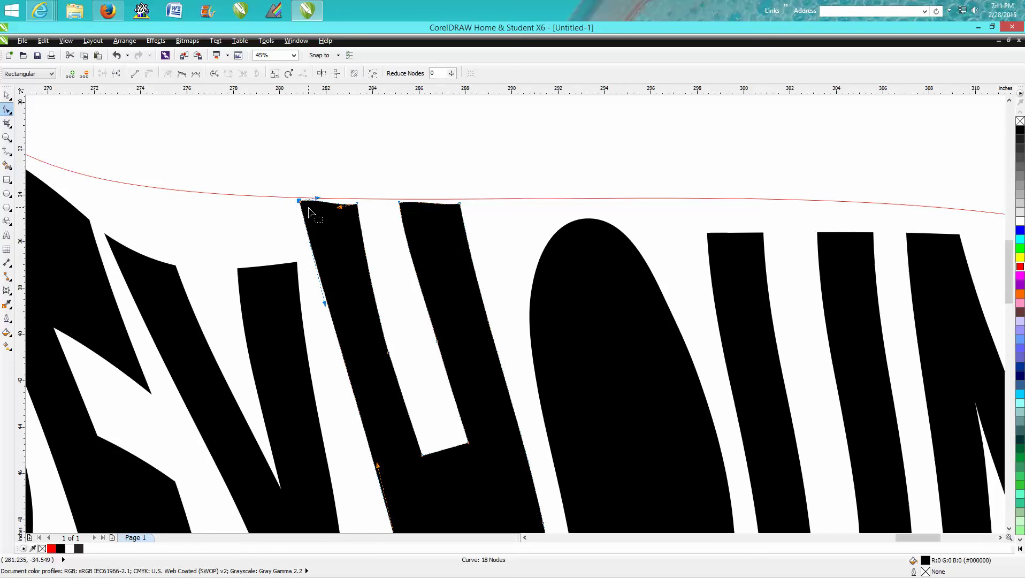
{"action": "left_click", "coordinate": [301, 204]}
{"action": "left_click", "coordinate": [302, 204]}
{"action": "left_click_drag", "start_coordinate": [301, 203], "coordinate": [303, 210]}
{"action": "left_click", "coordinate": [7, 96]}
{"action": "left_click", "coordinate": [306, 156]}
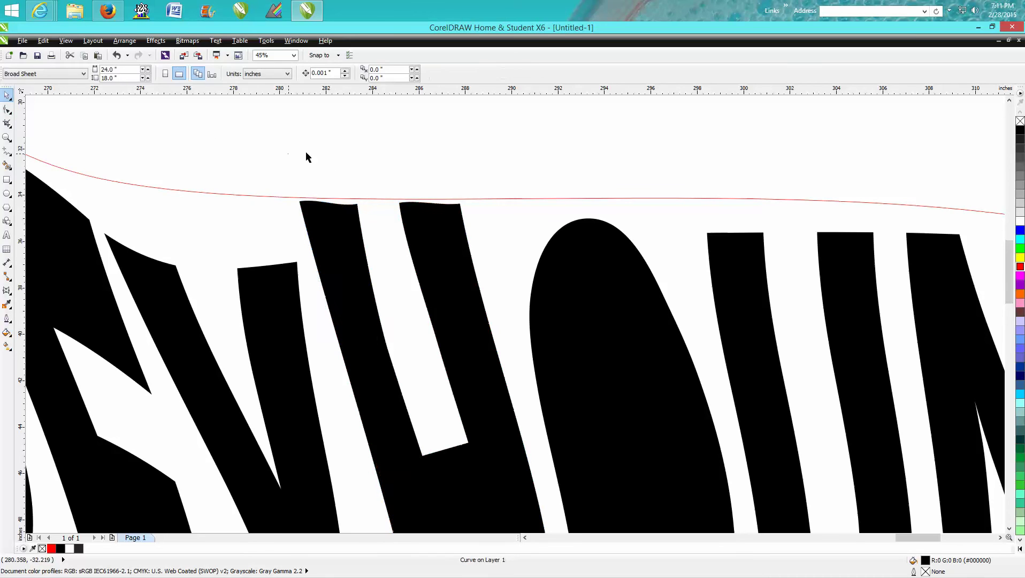
{"action": "left_click", "coordinate": [307, 156]}
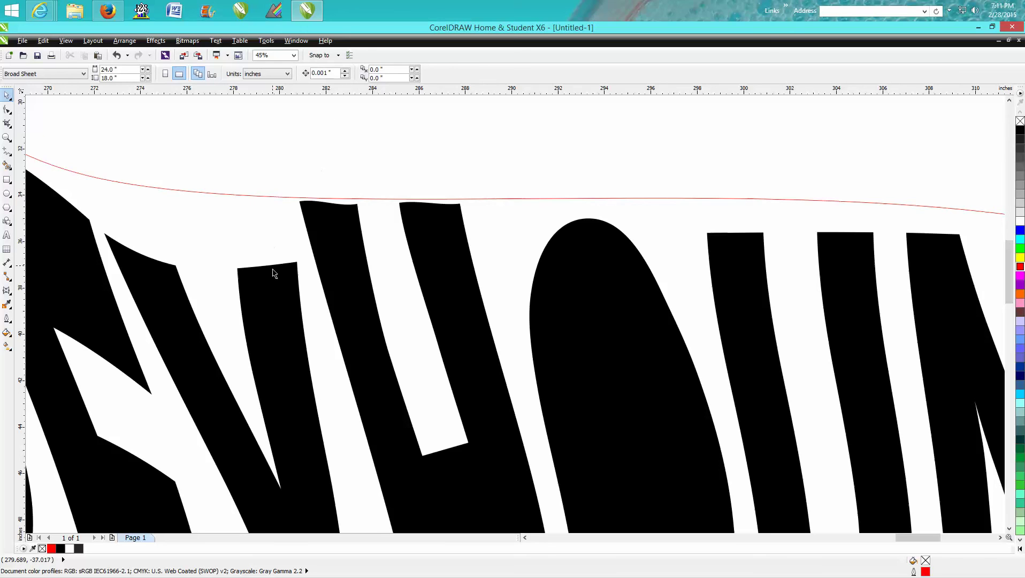
Step: Extend the top nodes of both arms of the Y up to the greyhound's back line and deselect the letter
{"action": "left_click", "coordinate": [274, 271]}
{"action": "left_click", "coordinate": [7, 110]}
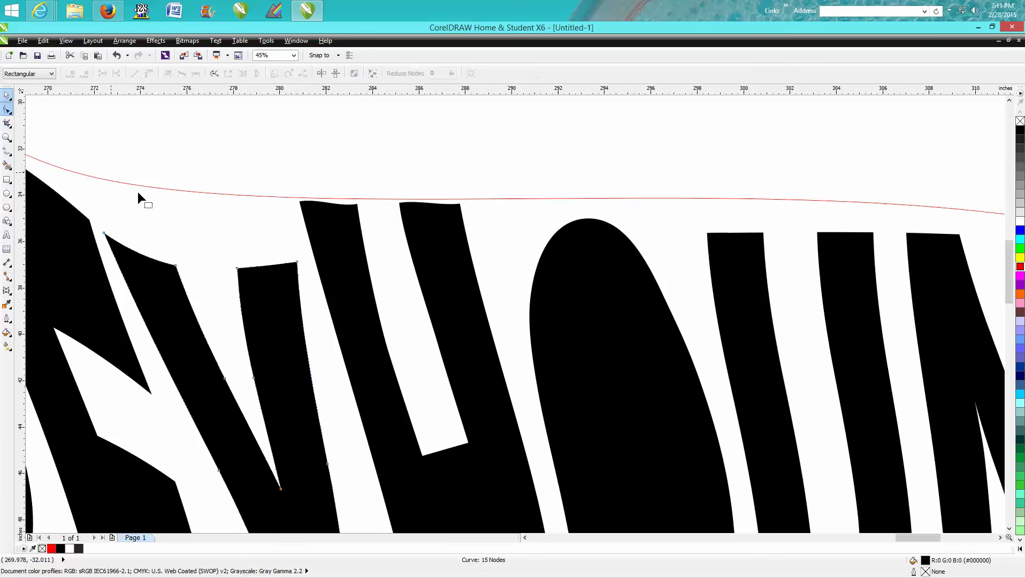
{"action": "left_click_drag", "start_coordinate": [220, 242], "coordinate": [283, 206]}
{"action": "left_click_drag", "start_coordinate": [282, 202], "coordinate": [218, 198]}
{"action": "left_click_drag", "start_coordinate": [176, 266], "coordinate": [88, 178]}
{"action": "scroll", "coordinate": [277, 241], "scroll_direction": "down", "scroll_amount": 2}
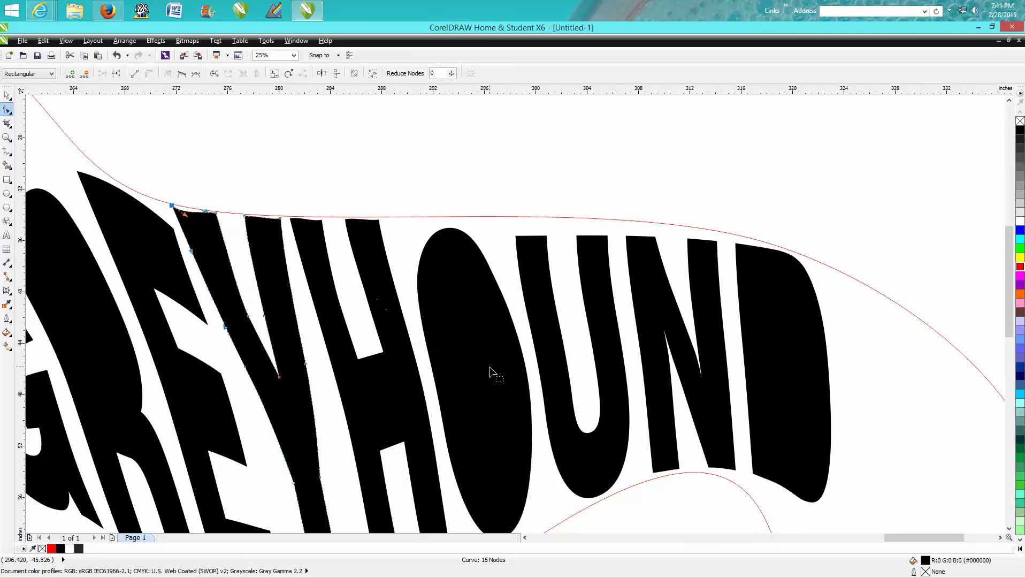
{"action": "scroll", "coordinate": [490, 372], "scroll_direction": "down", "scroll_amount": 2}
{"action": "left_click", "coordinate": [7, 95]}
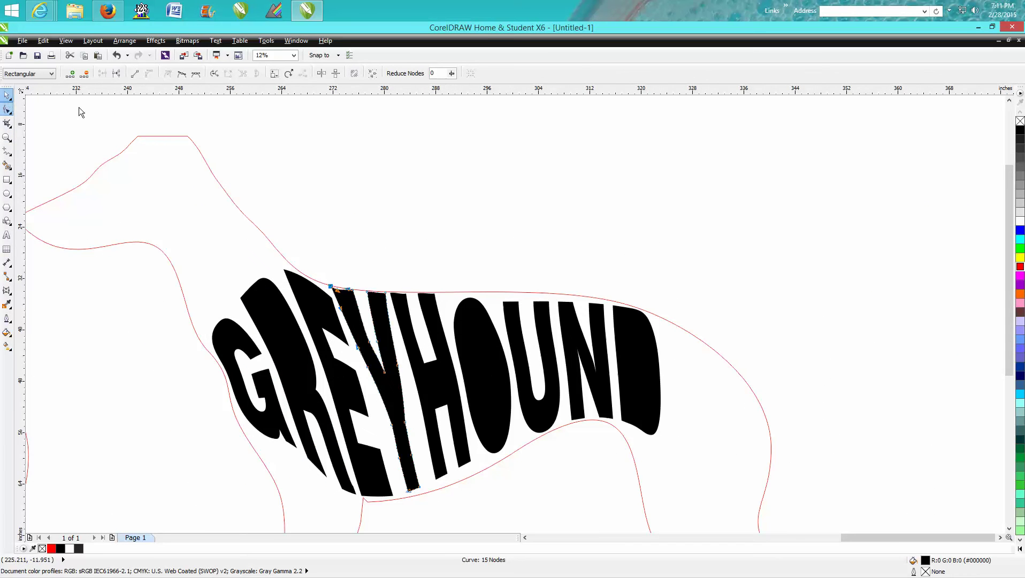
{"action": "left_click", "coordinate": [80, 109]}
Step: Fill the inner shape of the O with white
{"action": "left_click", "coordinate": [484, 381]}
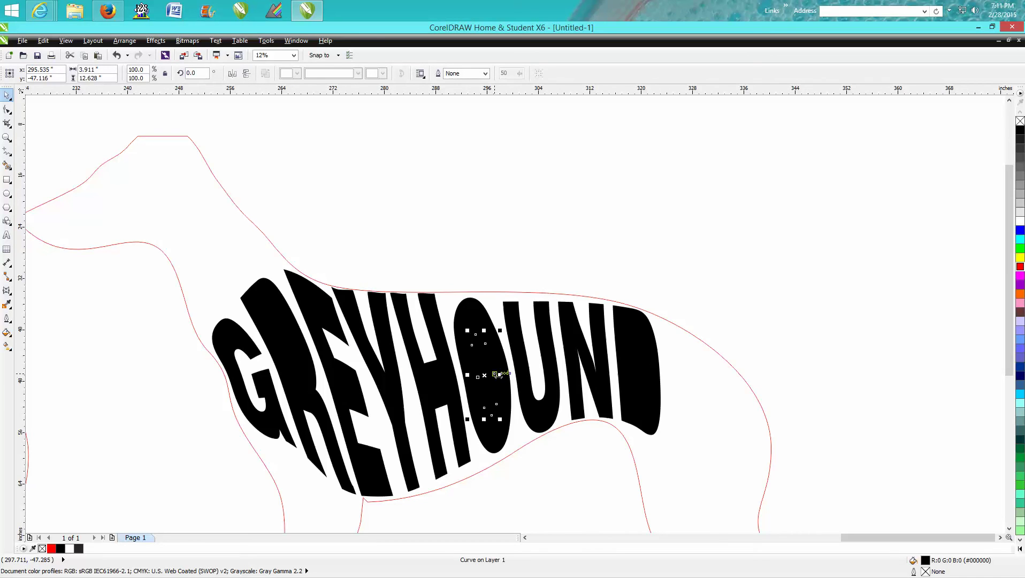
{"action": "key", "text": "Escape"}
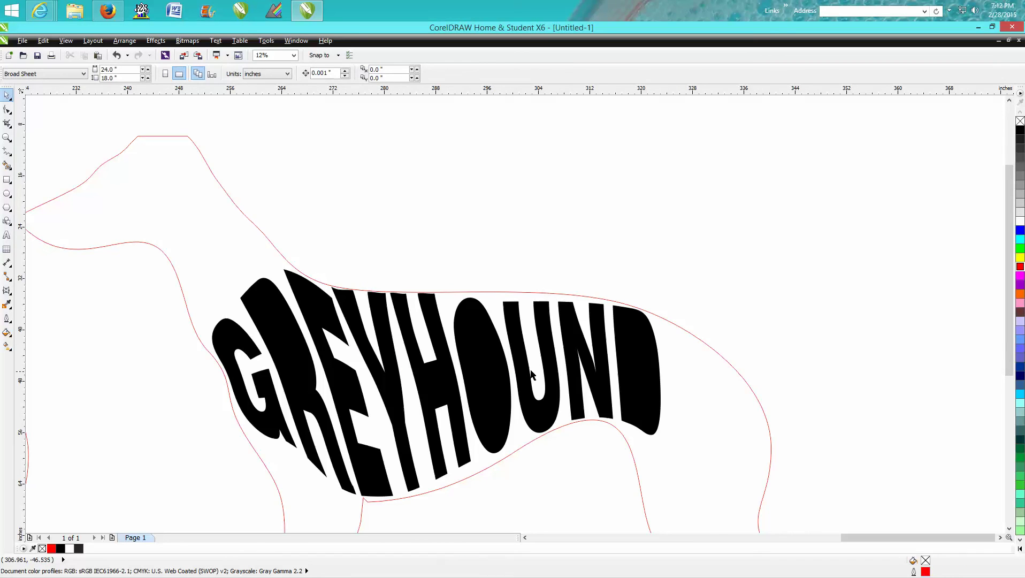
{"action": "left_click", "coordinate": [116, 55]}
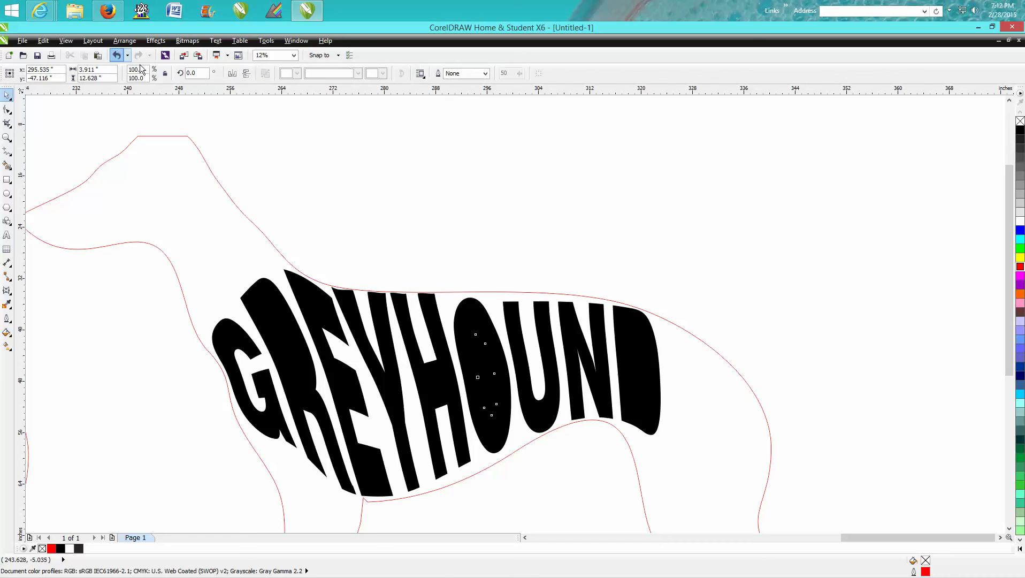
{"action": "left_click", "coordinate": [1016, 222]}
Step: Fill the inner shapes of the R and the D with white
{"action": "left_click", "coordinate": [298, 359]}
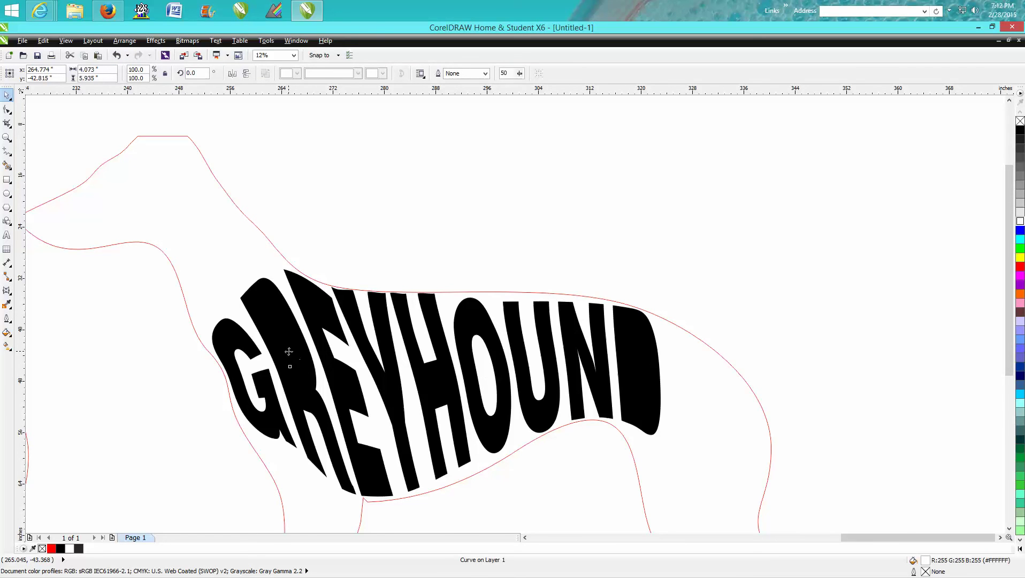
{"action": "left_click", "coordinate": [1020, 224]}
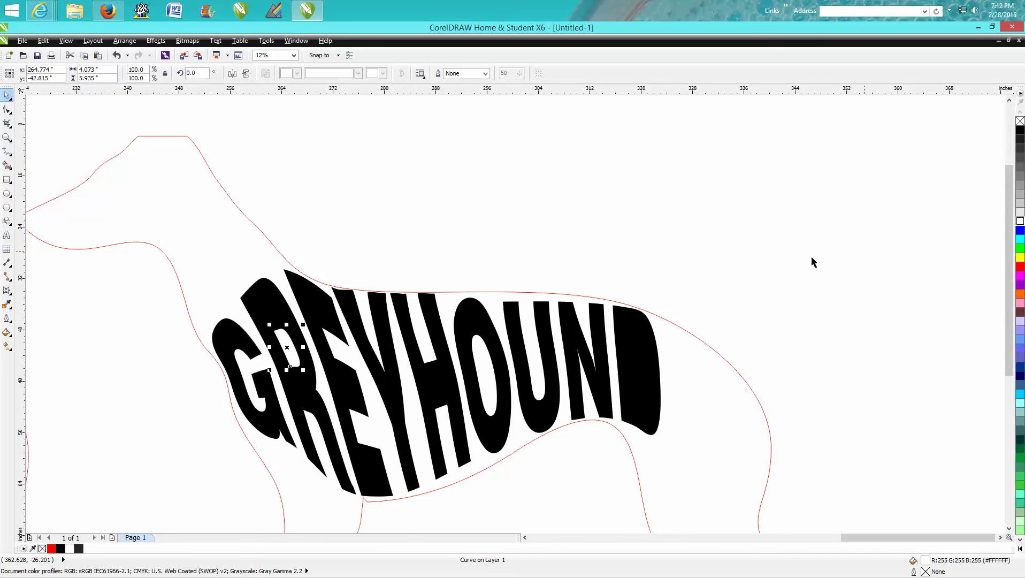
{"action": "left_click", "coordinate": [1020, 122]}
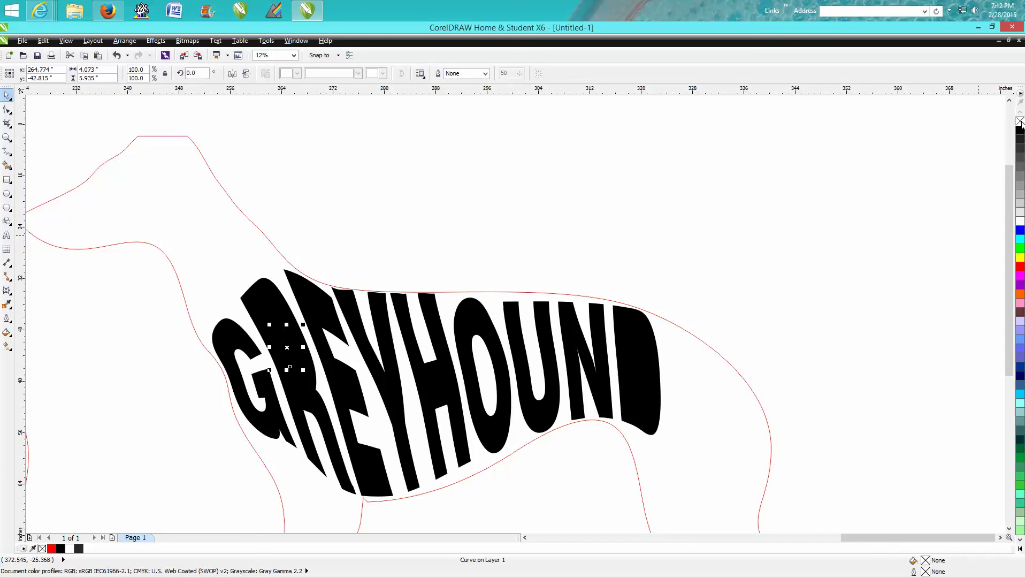
{"action": "left_click", "coordinate": [1020, 221]}
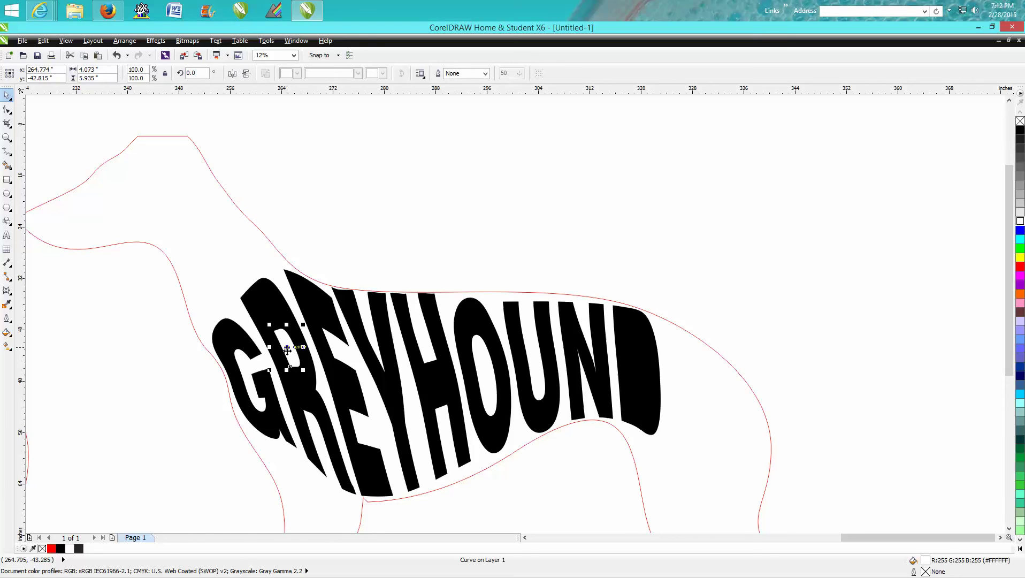
{"action": "left_click", "coordinate": [645, 375]}
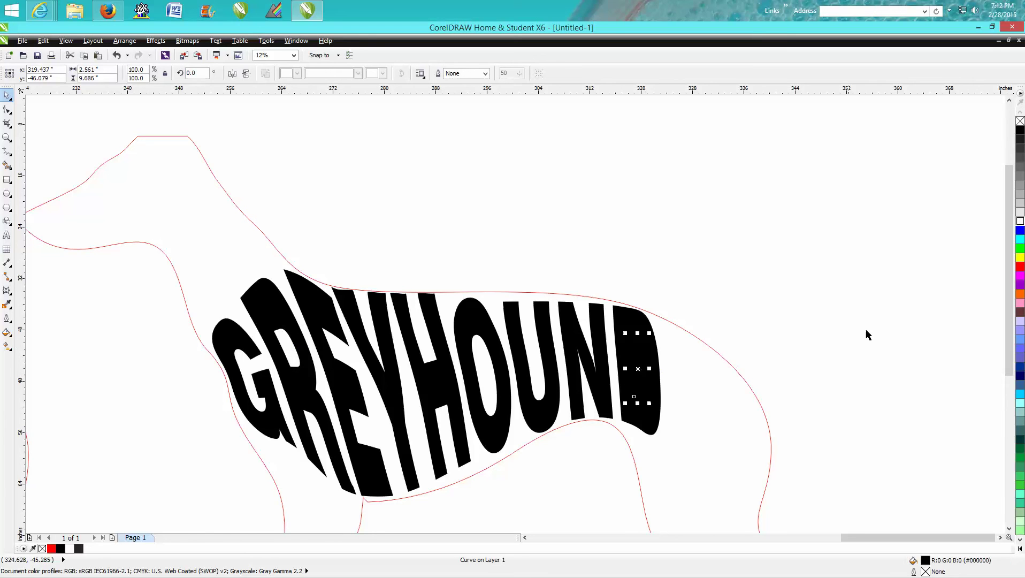
{"action": "left_click", "coordinate": [1020, 221]}
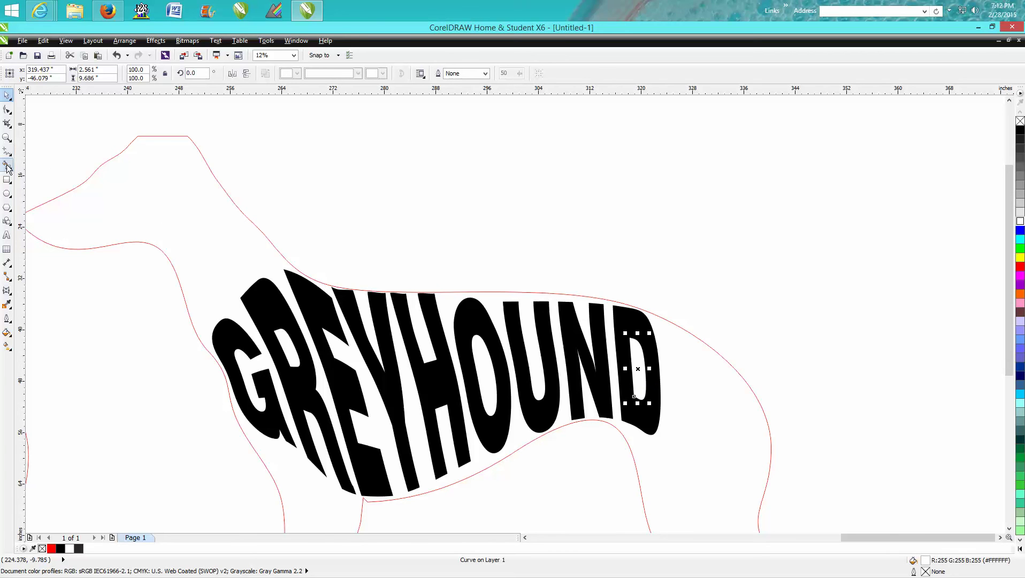
Step: Lower the bottom nodes of the H's two legs to the greyhound's belly line
{"action": "left_click", "coordinate": [8, 124]}
{"action": "left_click", "coordinate": [7, 110]}
{"action": "left_click", "coordinate": [479, 452]}
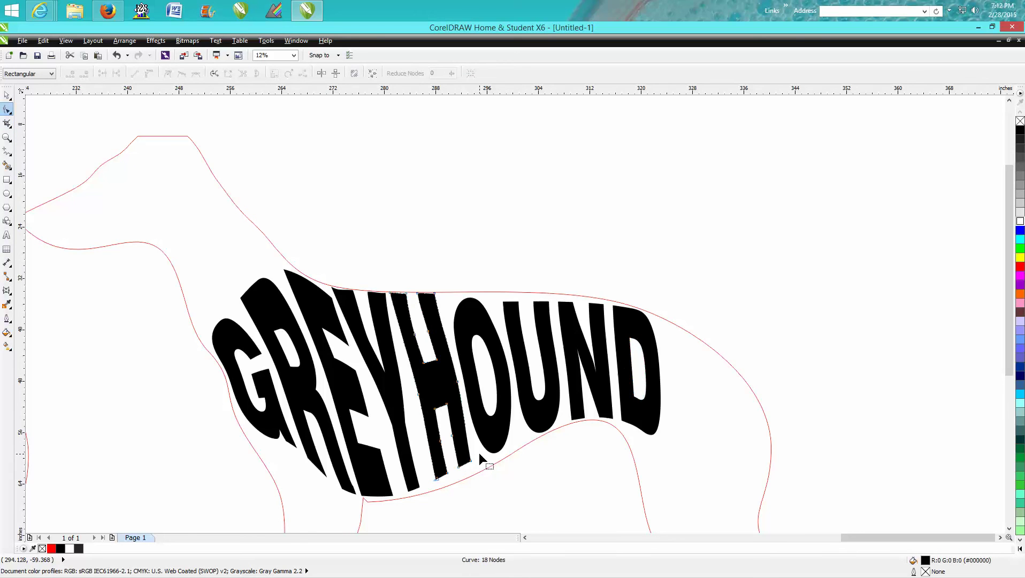
{"action": "left_click_drag", "start_coordinate": [465, 469], "coordinate": [448, 483]}
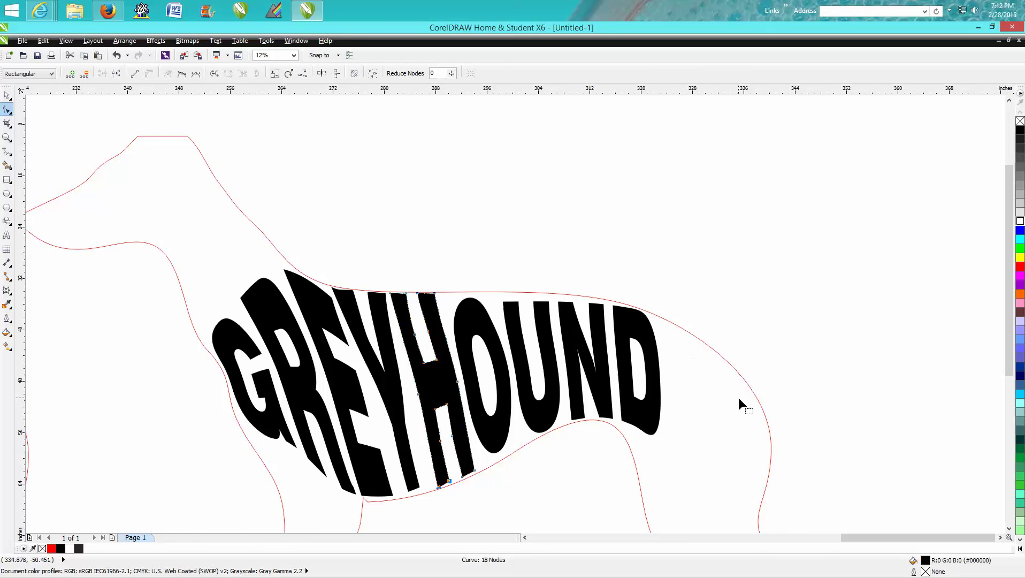
{"action": "scroll", "coordinate": [710, 472], "scroll_direction": "down", "scroll_amount": 4}
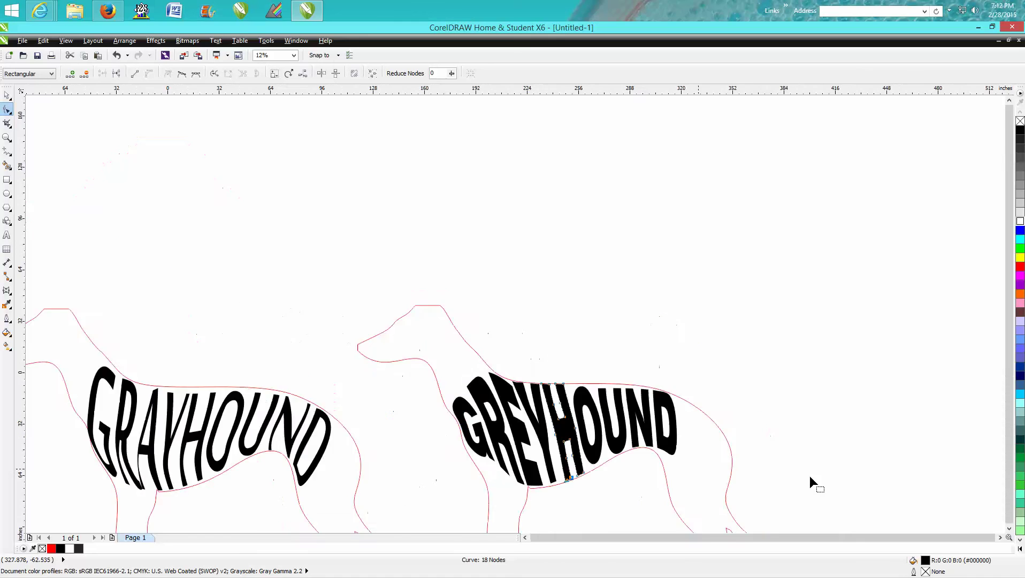